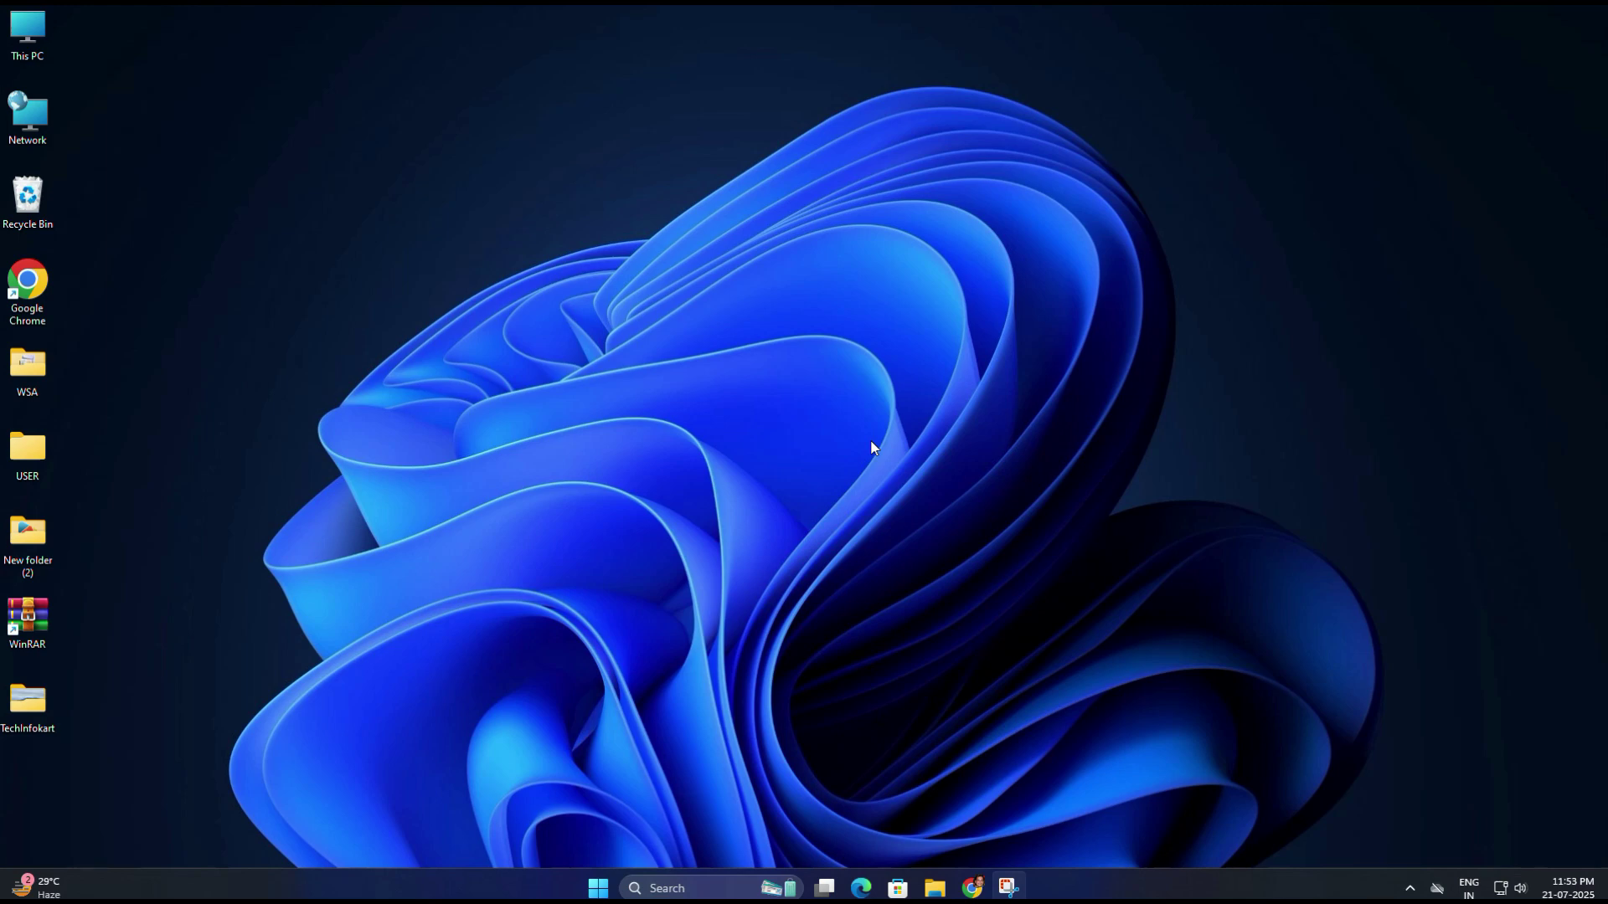
Step: In Chrome, search Google for 'windows 11 download' using the autocomplete suggestion
{"action": "left_click", "coordinate": [973, 889]}
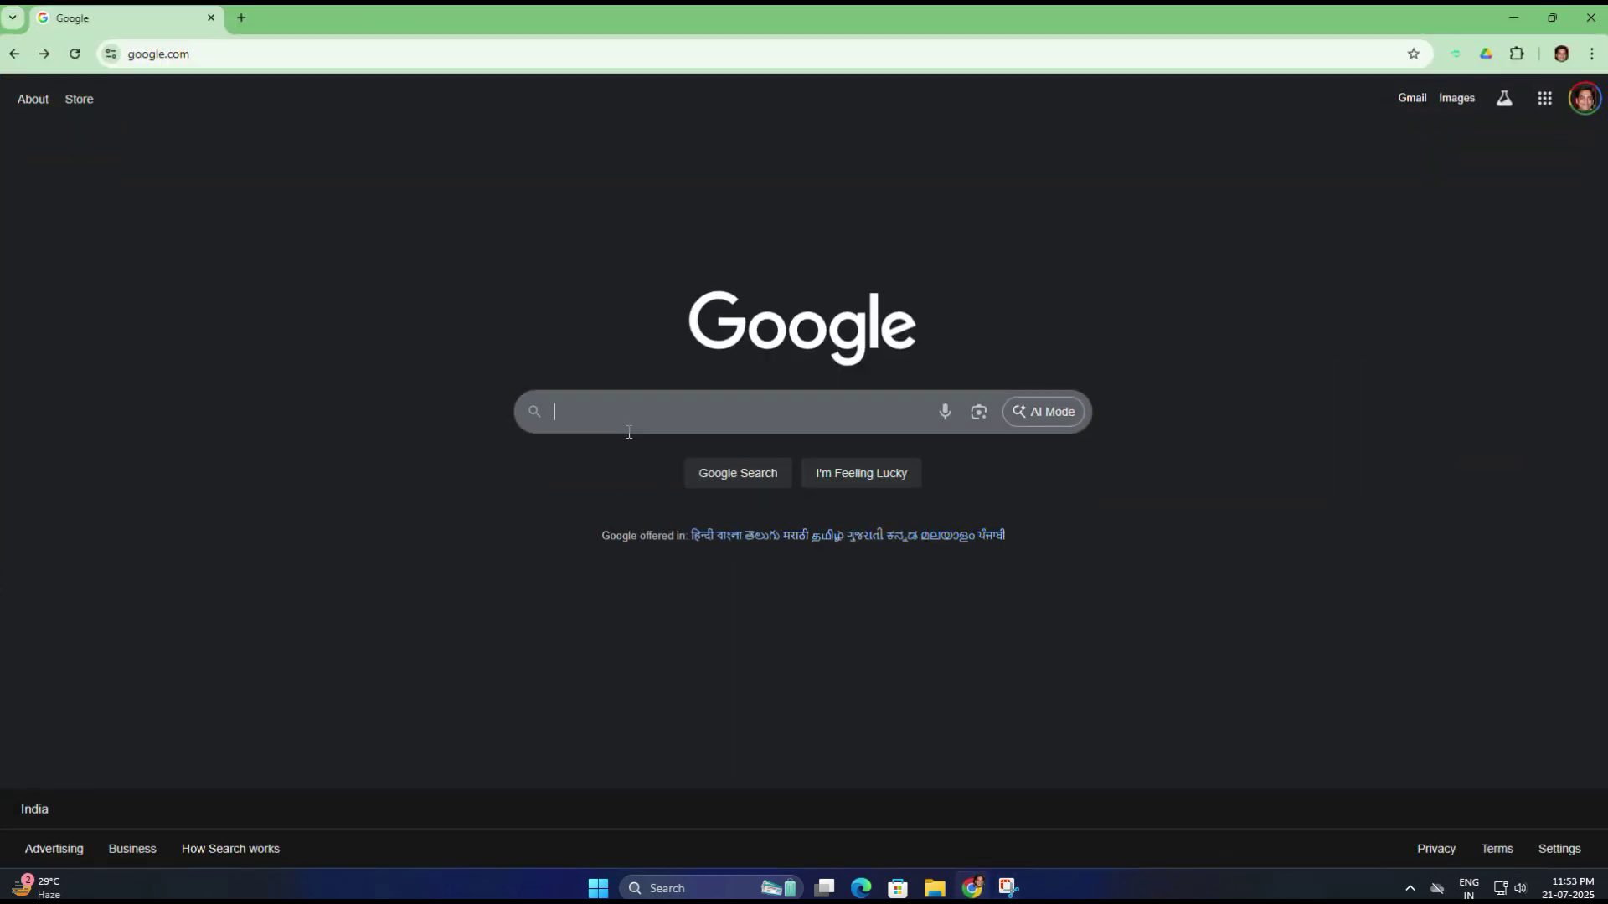
{"action": "type", "text": "window"}
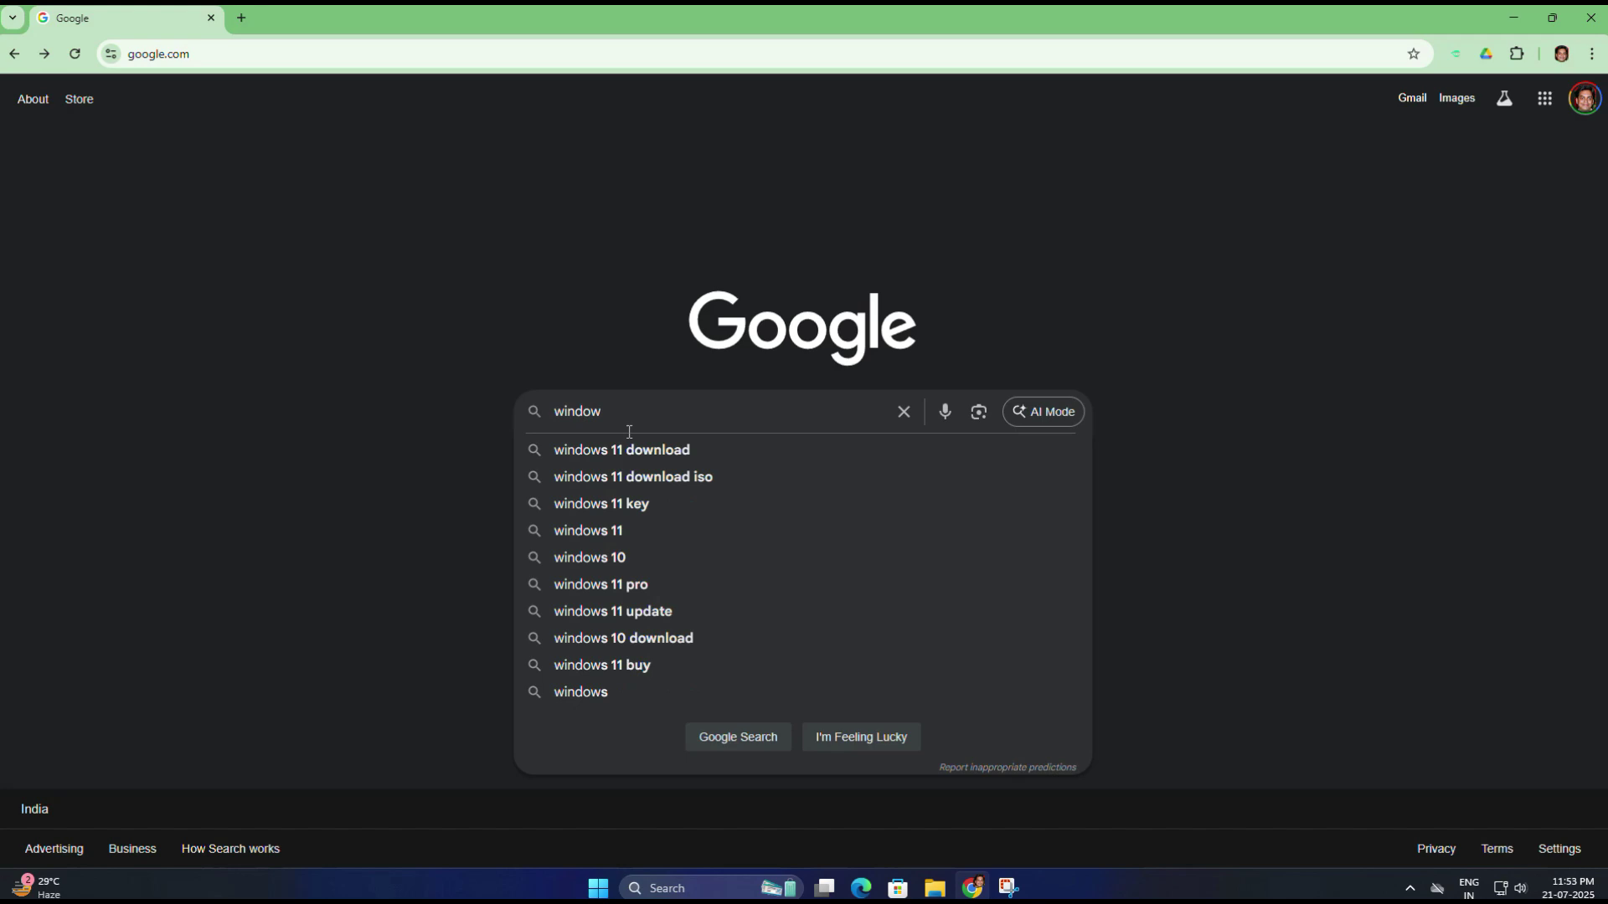
{"action": "type", "text": "s"}
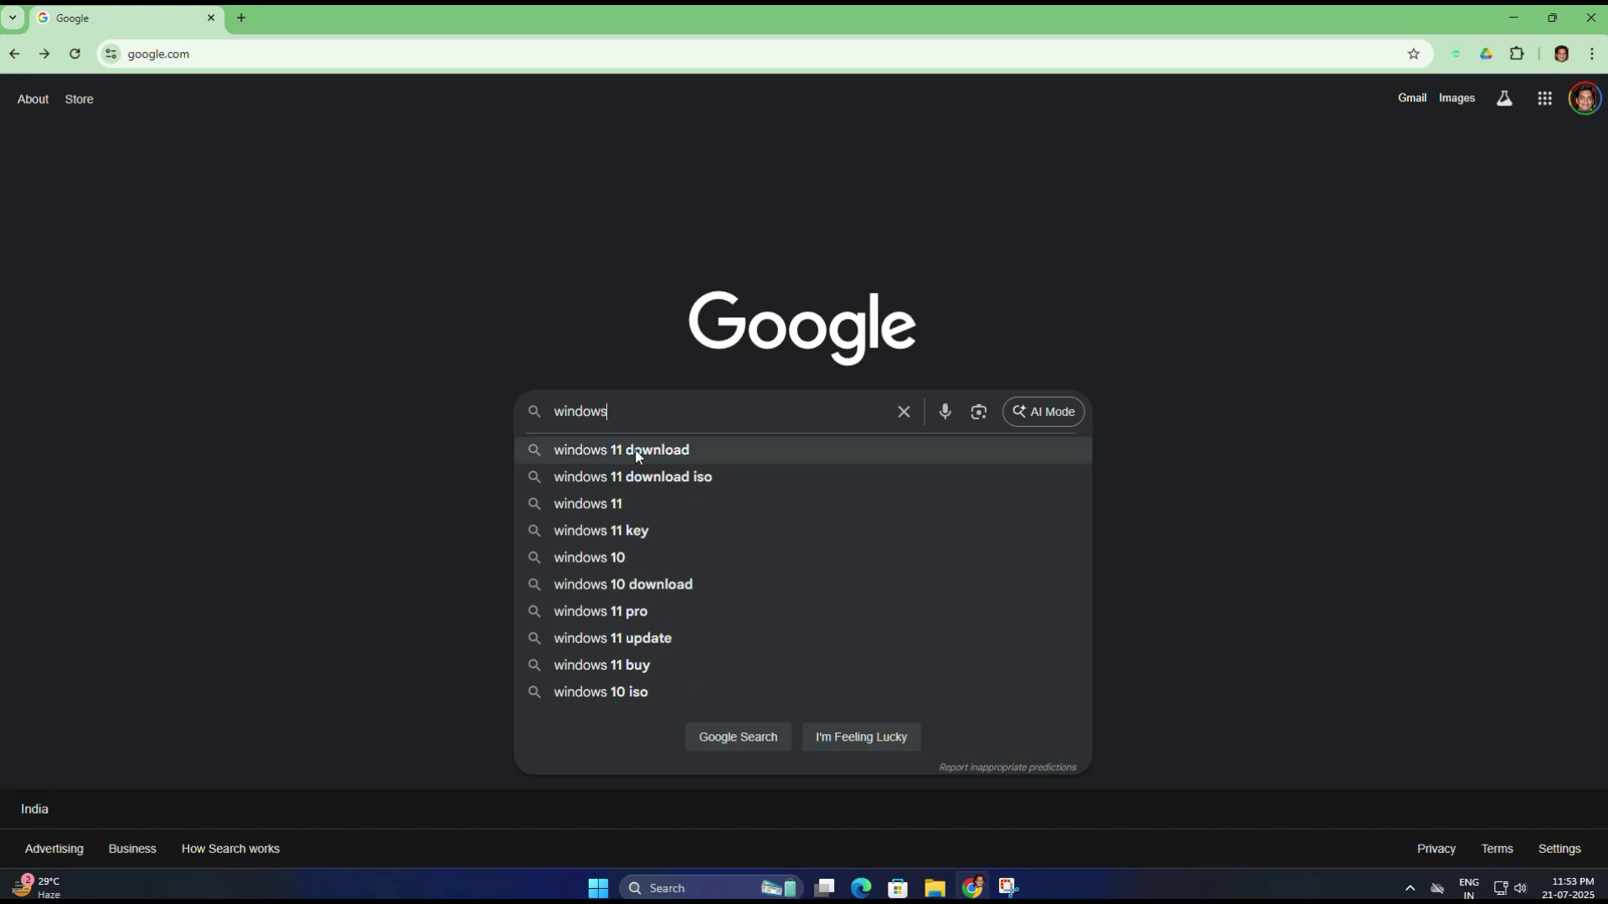
{"action": "left_click", "coordinate": [637, 452]}
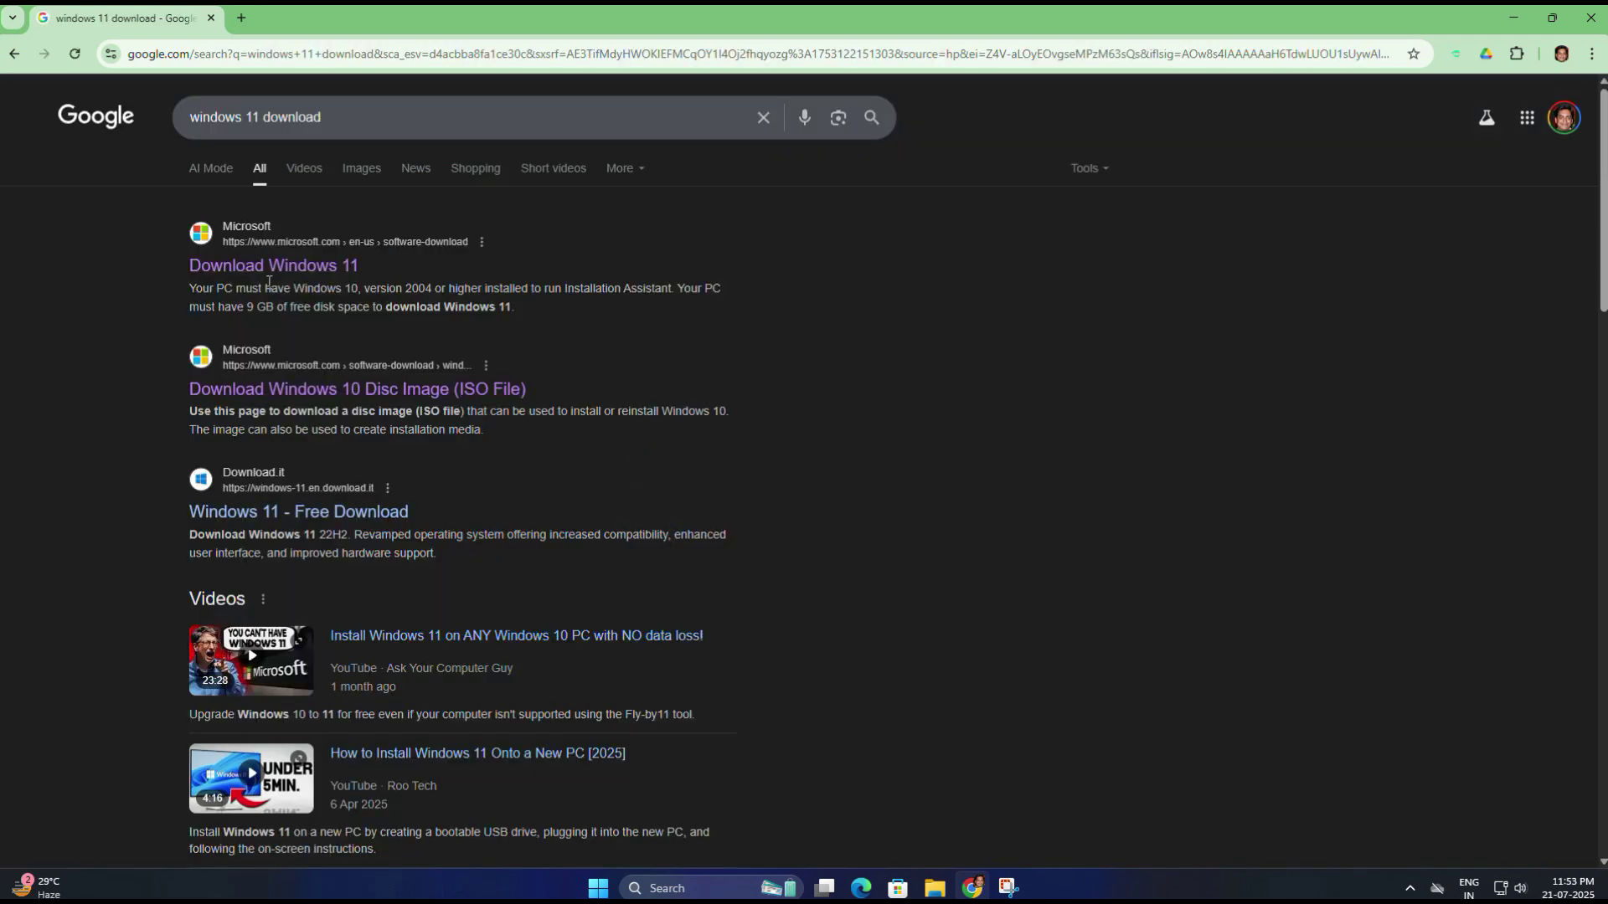
Step: Open Microsoft's Download Windows 11 page and bring up its Windows Insider Preview menu
{"action": "left_click", "coordinate": [293, 268]}
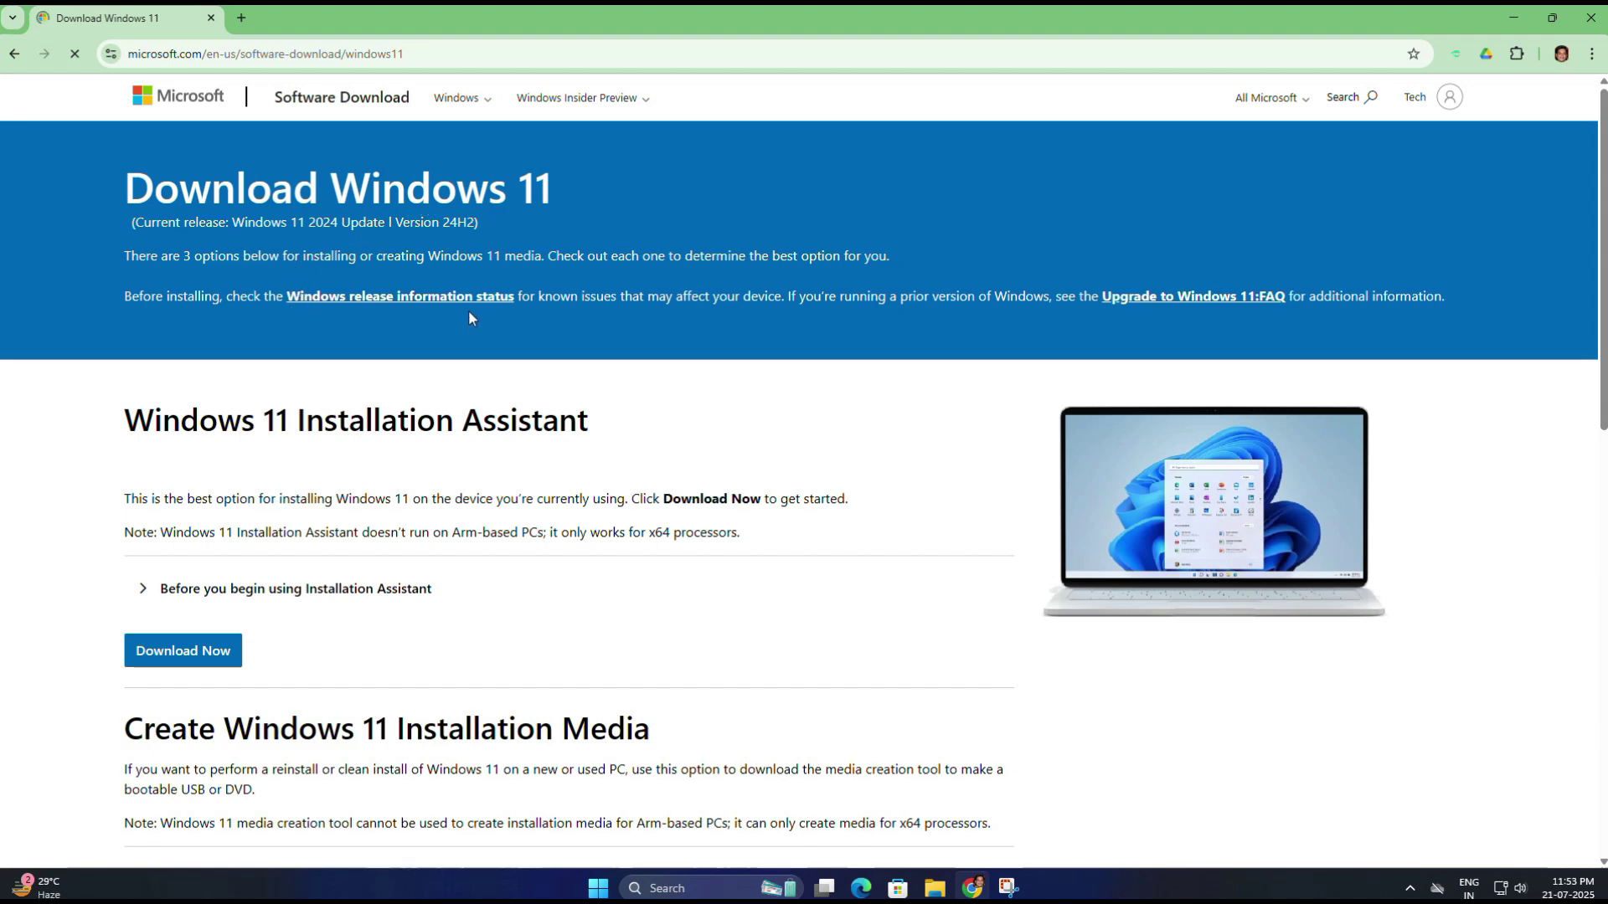
{"action": "left_click", "coordinate": [486, 101]}
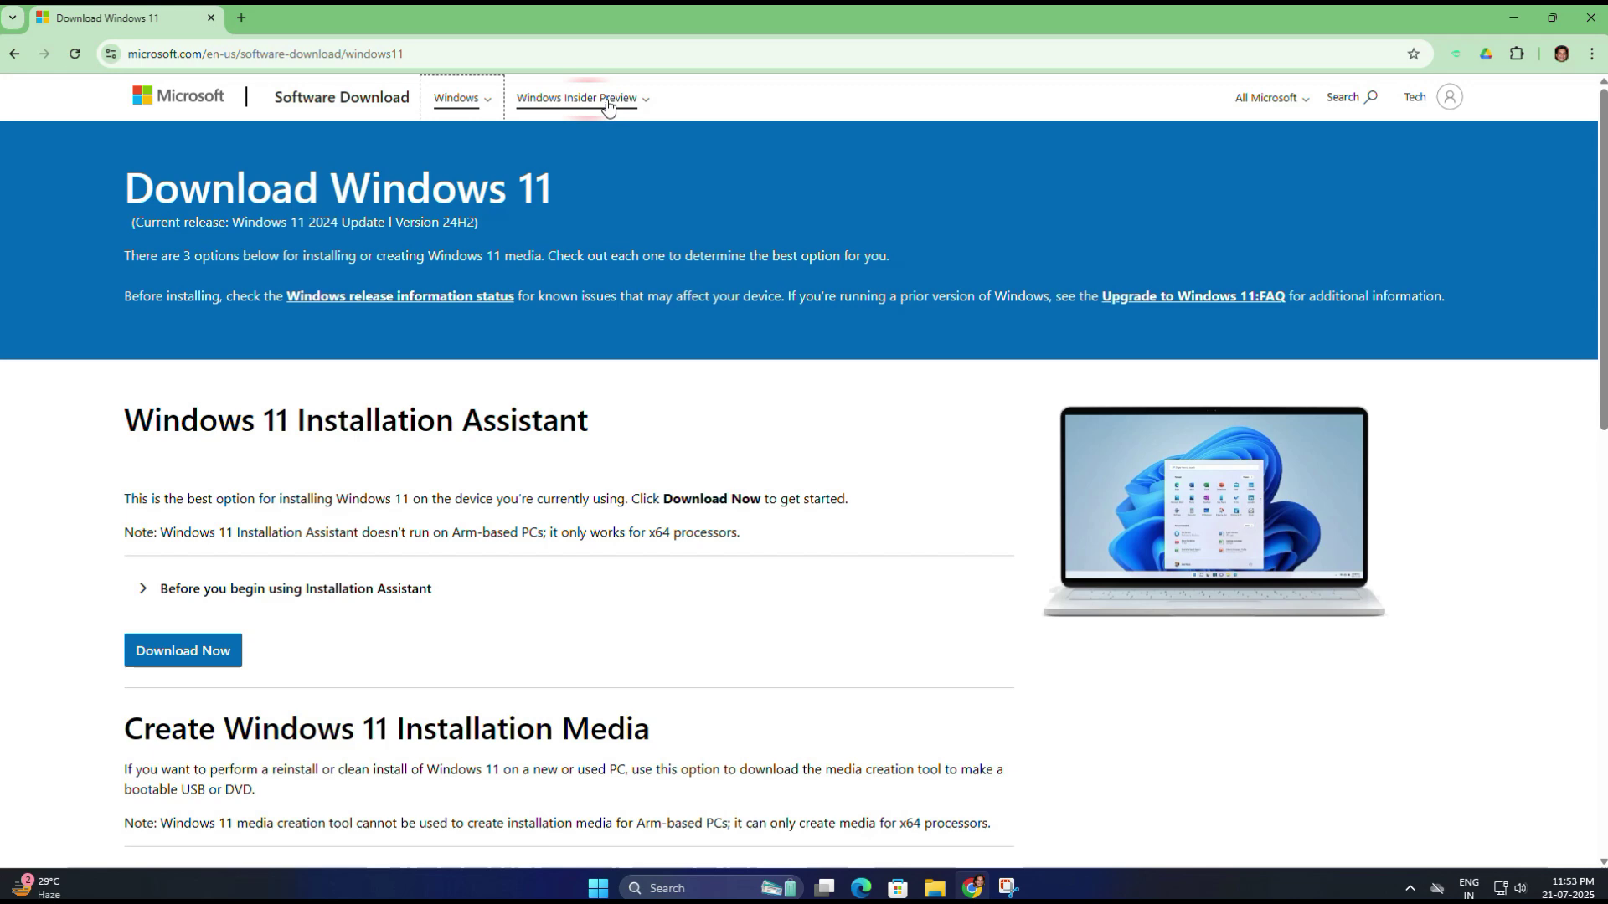
{"action": "left_click", "coordinate": [641, 102]}
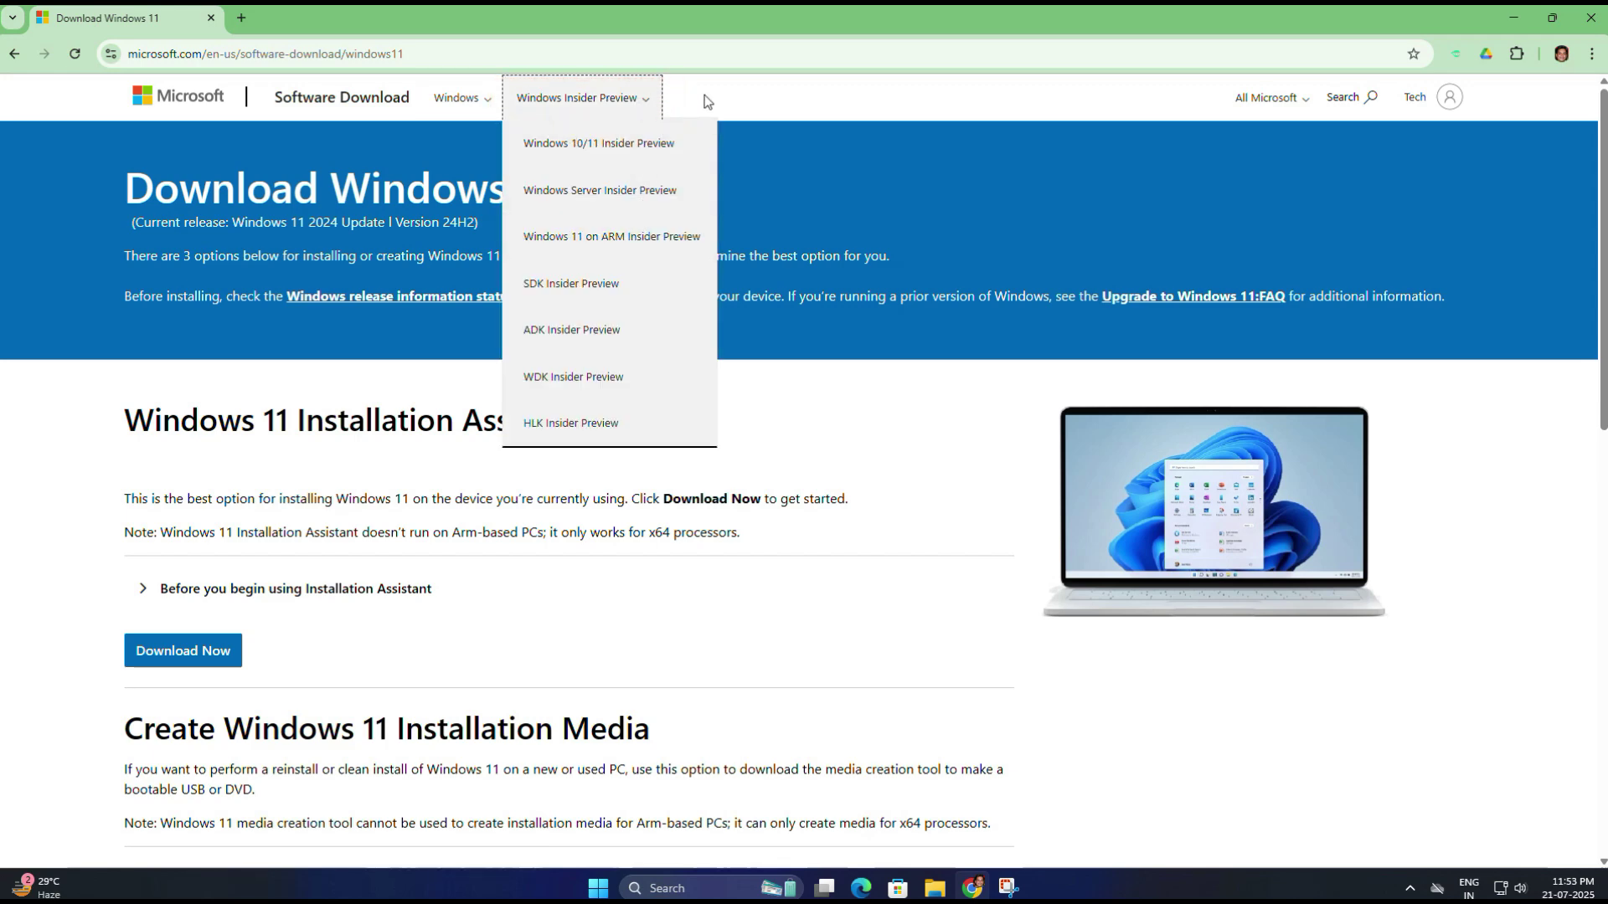
{"action": "left_click", "coordinate": [793, 156]}
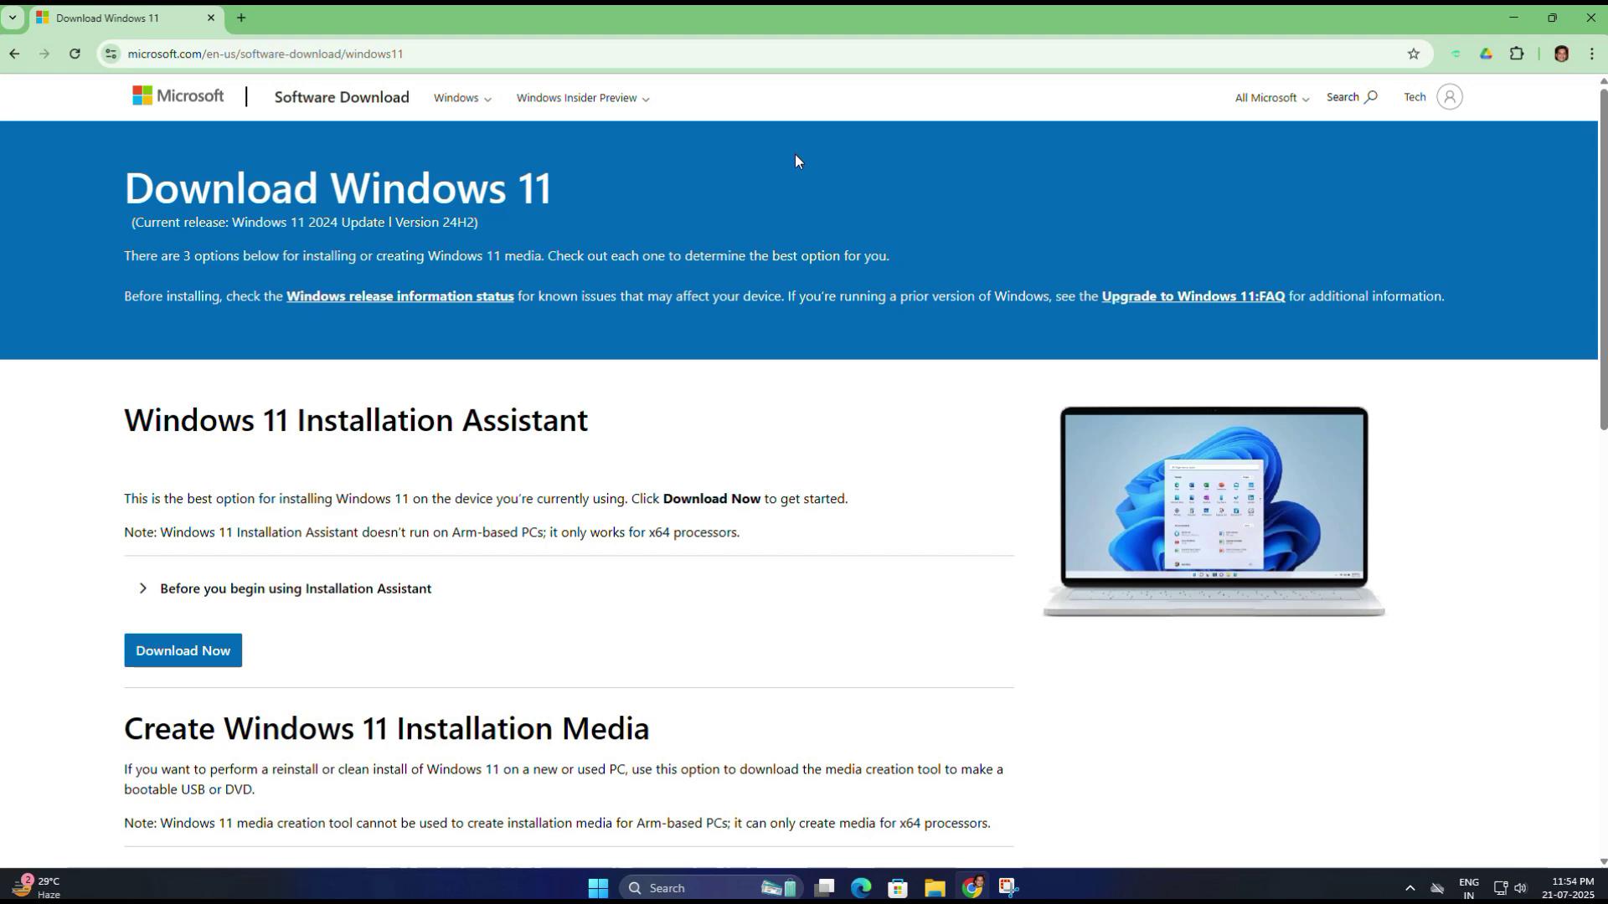
{"action": "left_click", "coordinate": [1449, 99]}
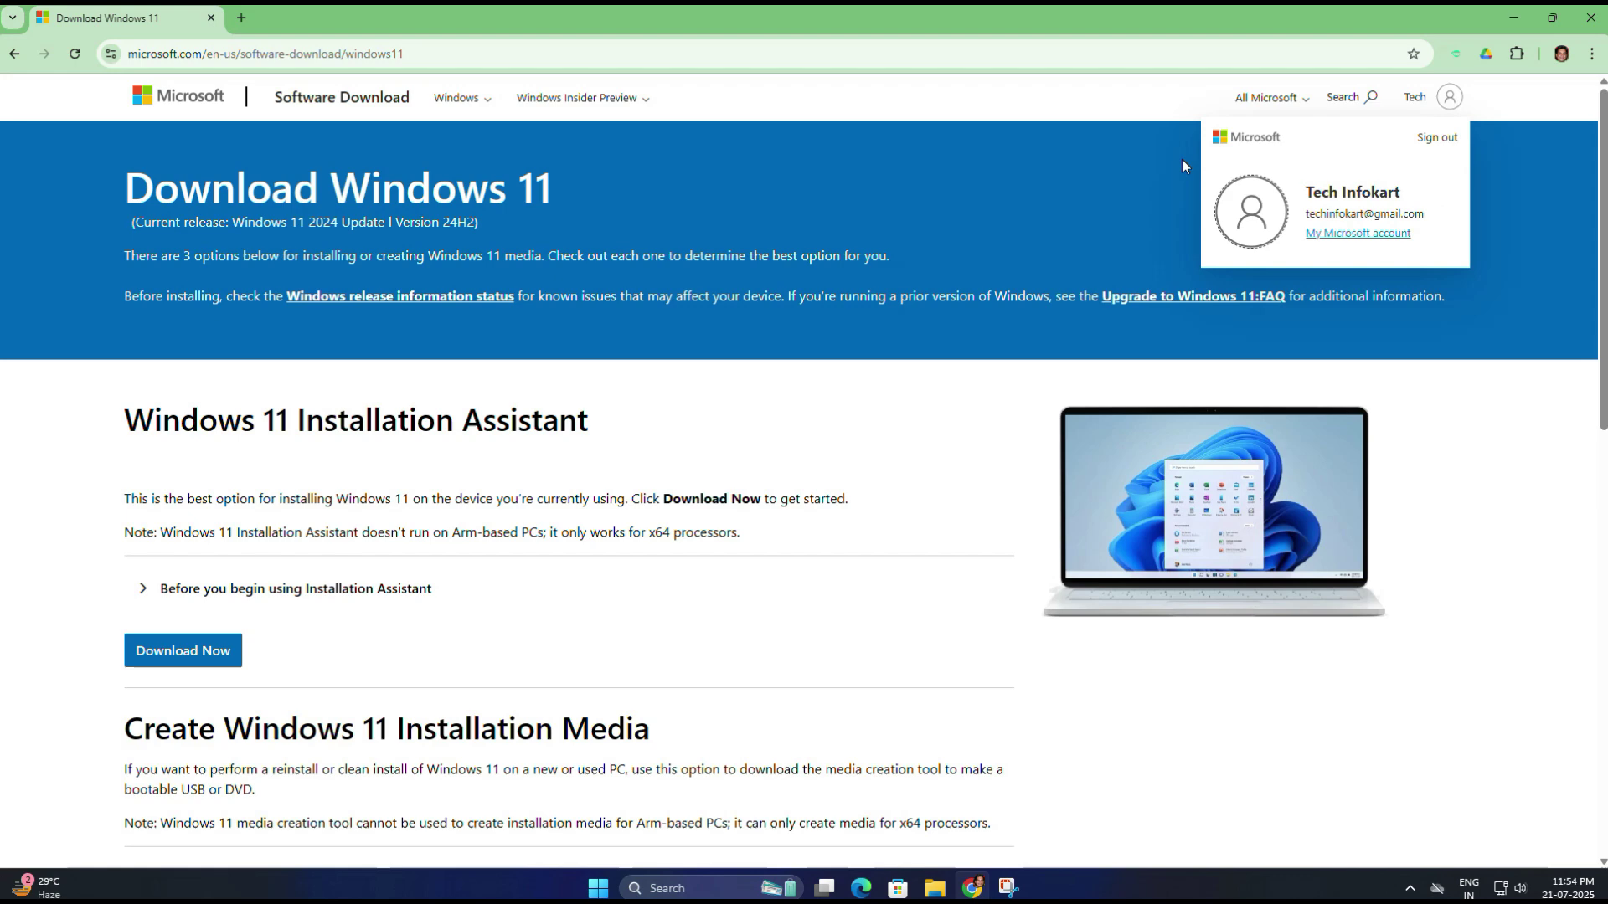
{"action": "left_click", "coordinate": [646, 103]}
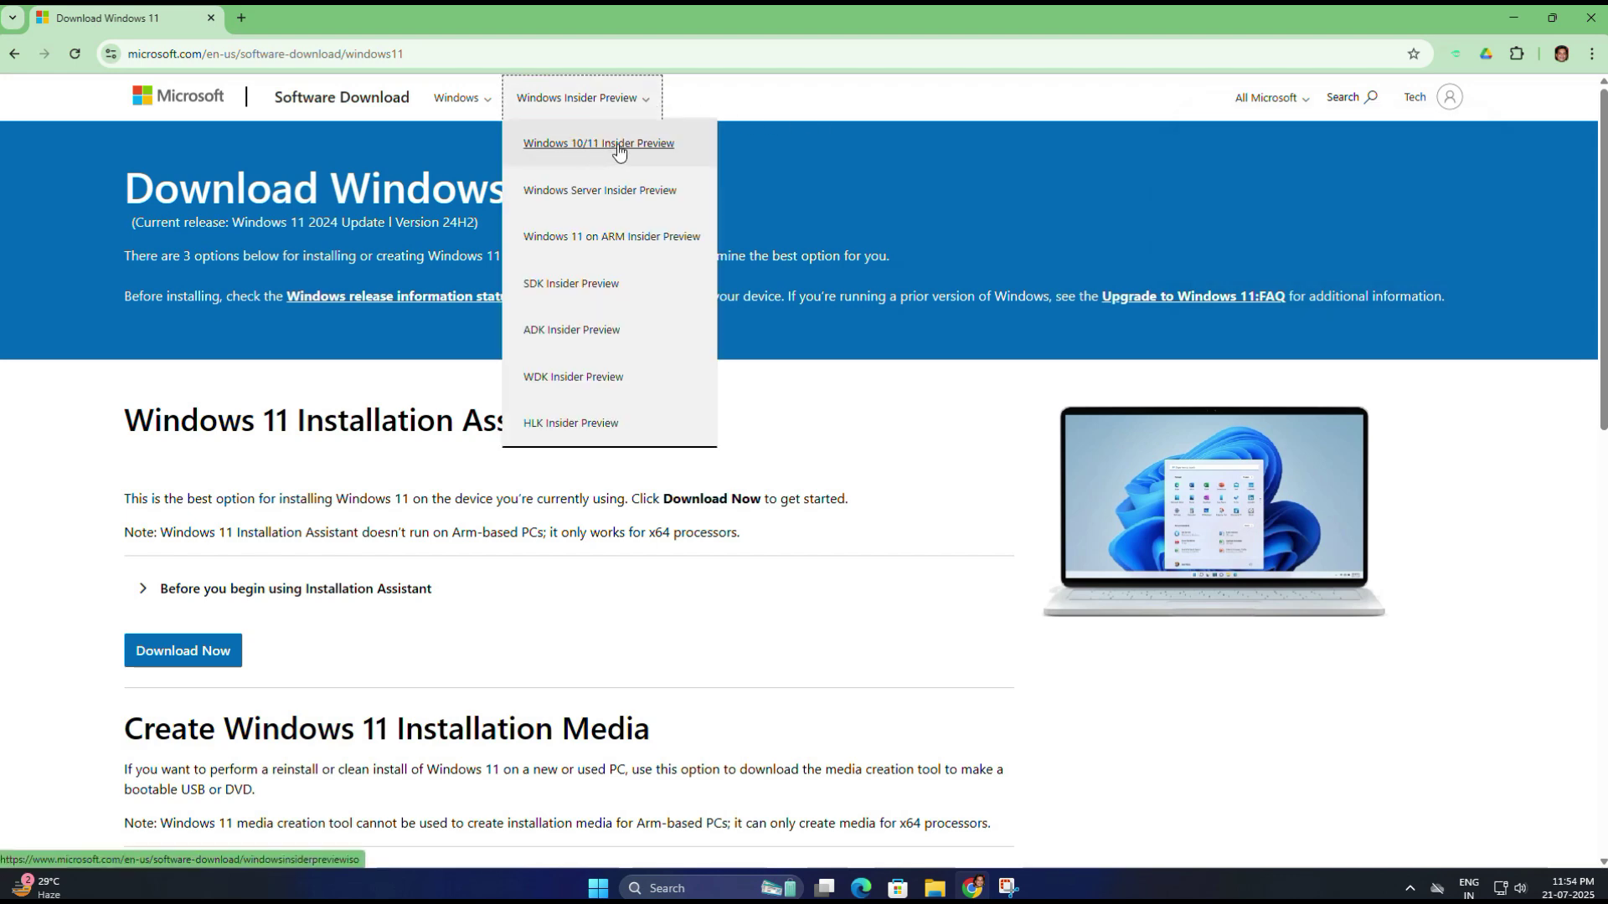
Step: On the Insider Preview Downloads page, select the Windows 11 Insider Preview (Dev Channel) - Build 26100.1150 edition
{"action": "left_click", "coordinate": [618, 152]}
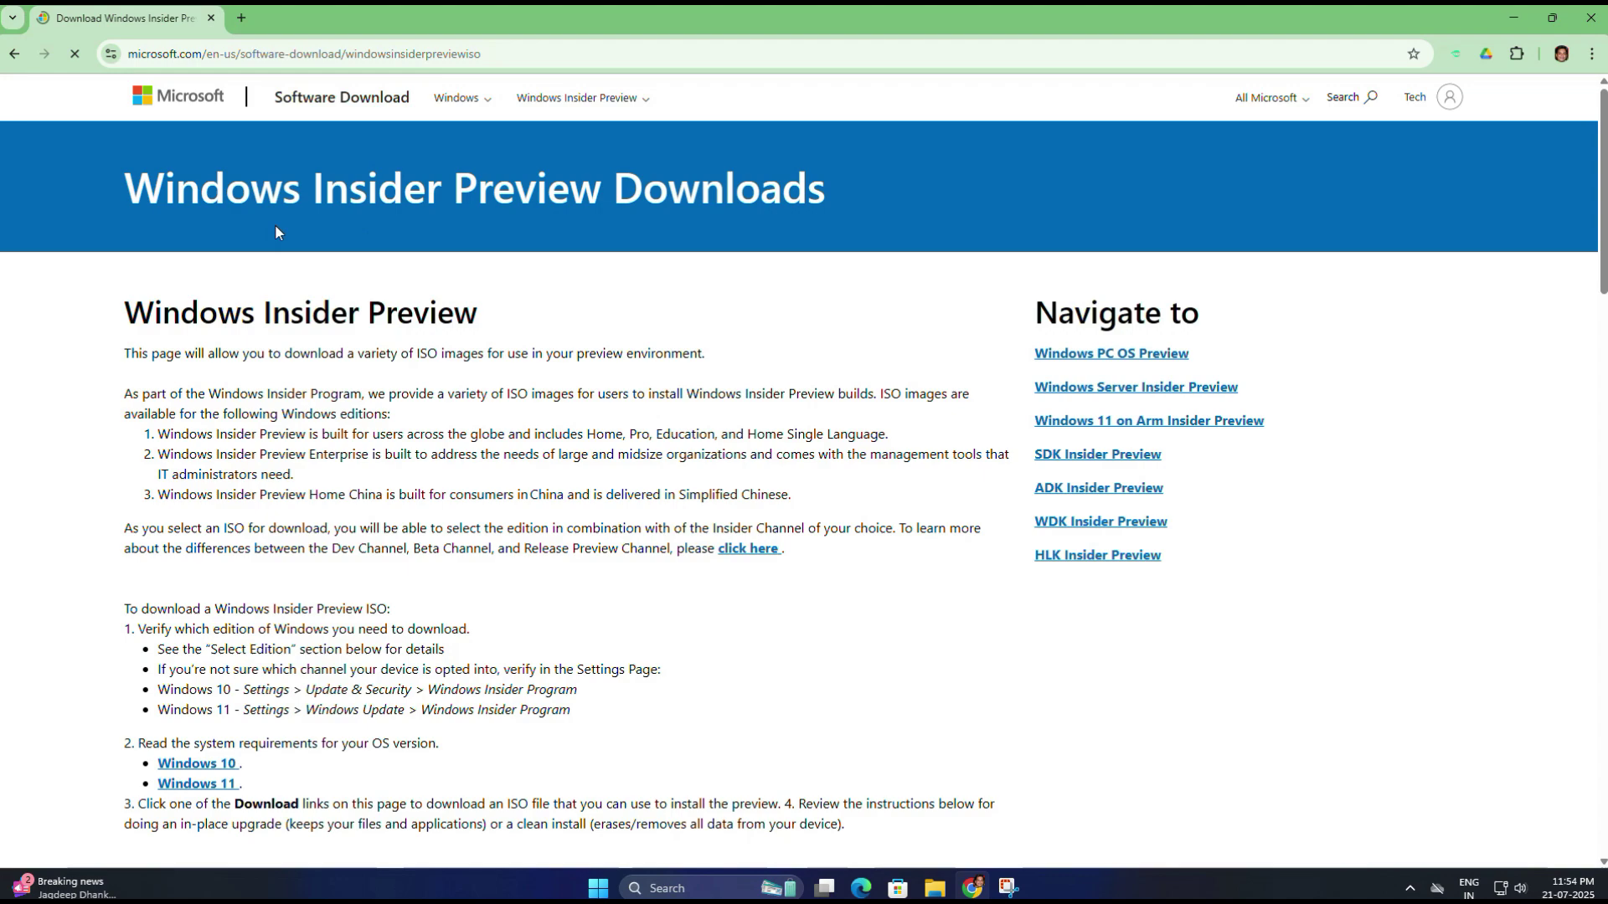
{"action": "left_click_drag", "start_coordinate": [125, 191], "coordinate": [841, 219]}
{"action": "left_click", "coordinate": [507, 322]}
{"action": "scroll", "coordinate": [467, 397], "scroll_direction": "down", "scroll_amount": 1}
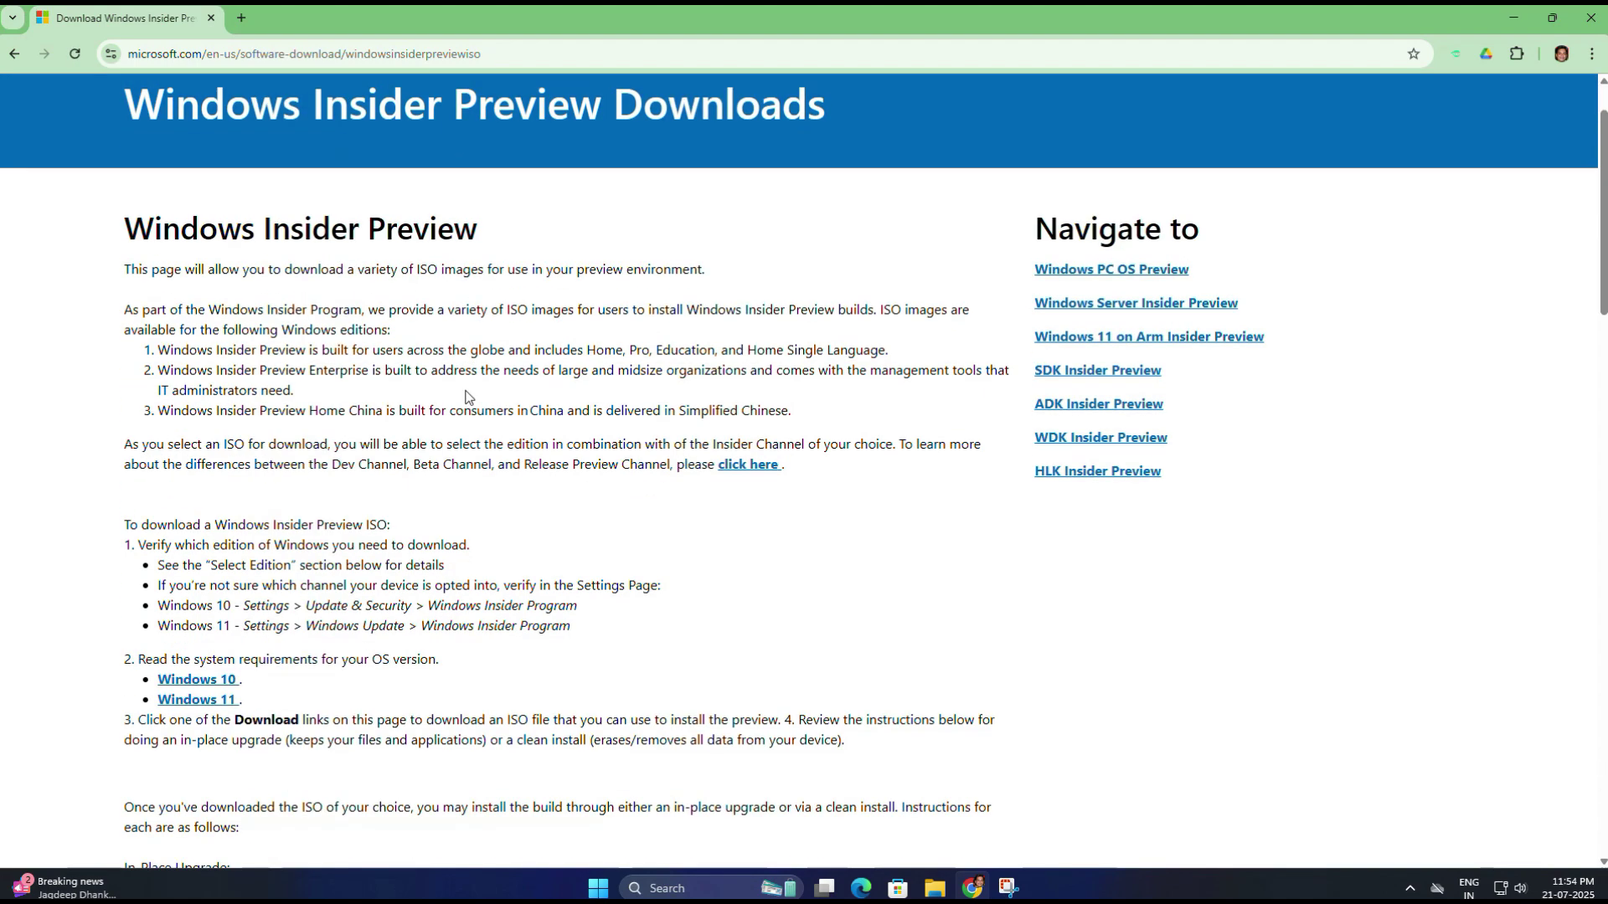
{"action": "scroll", "coordinate": [467, 397], "scroll_direction": "down", "scroll_amount": 20}
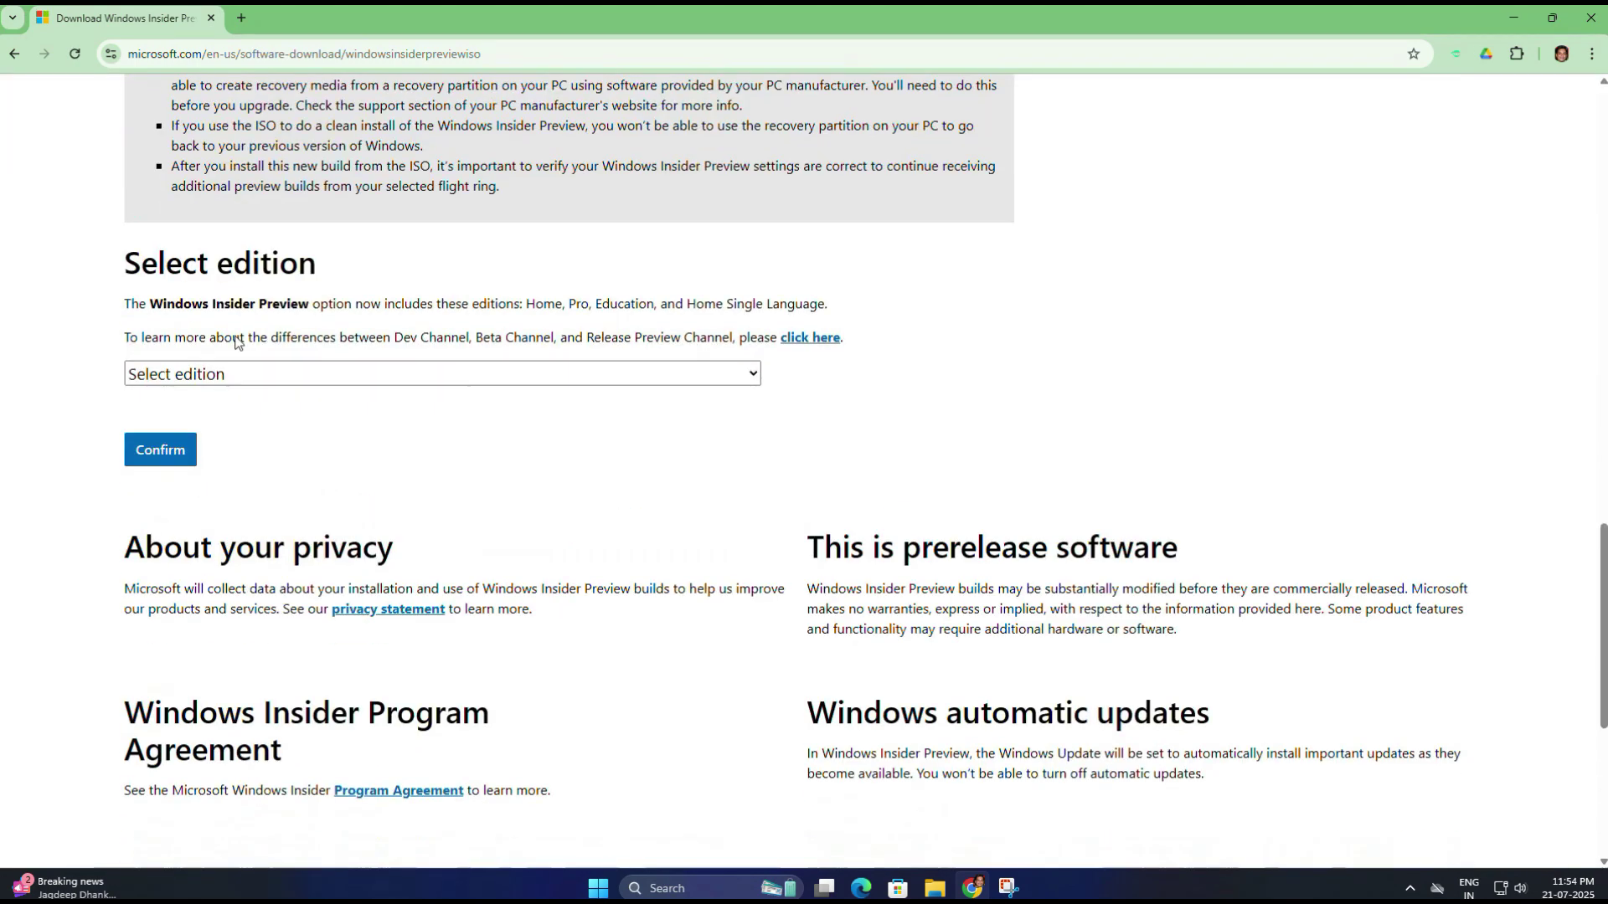
{"action": "left_click_drag", "start_coordinate": [126, 270], "coordinate": [318, 273]}
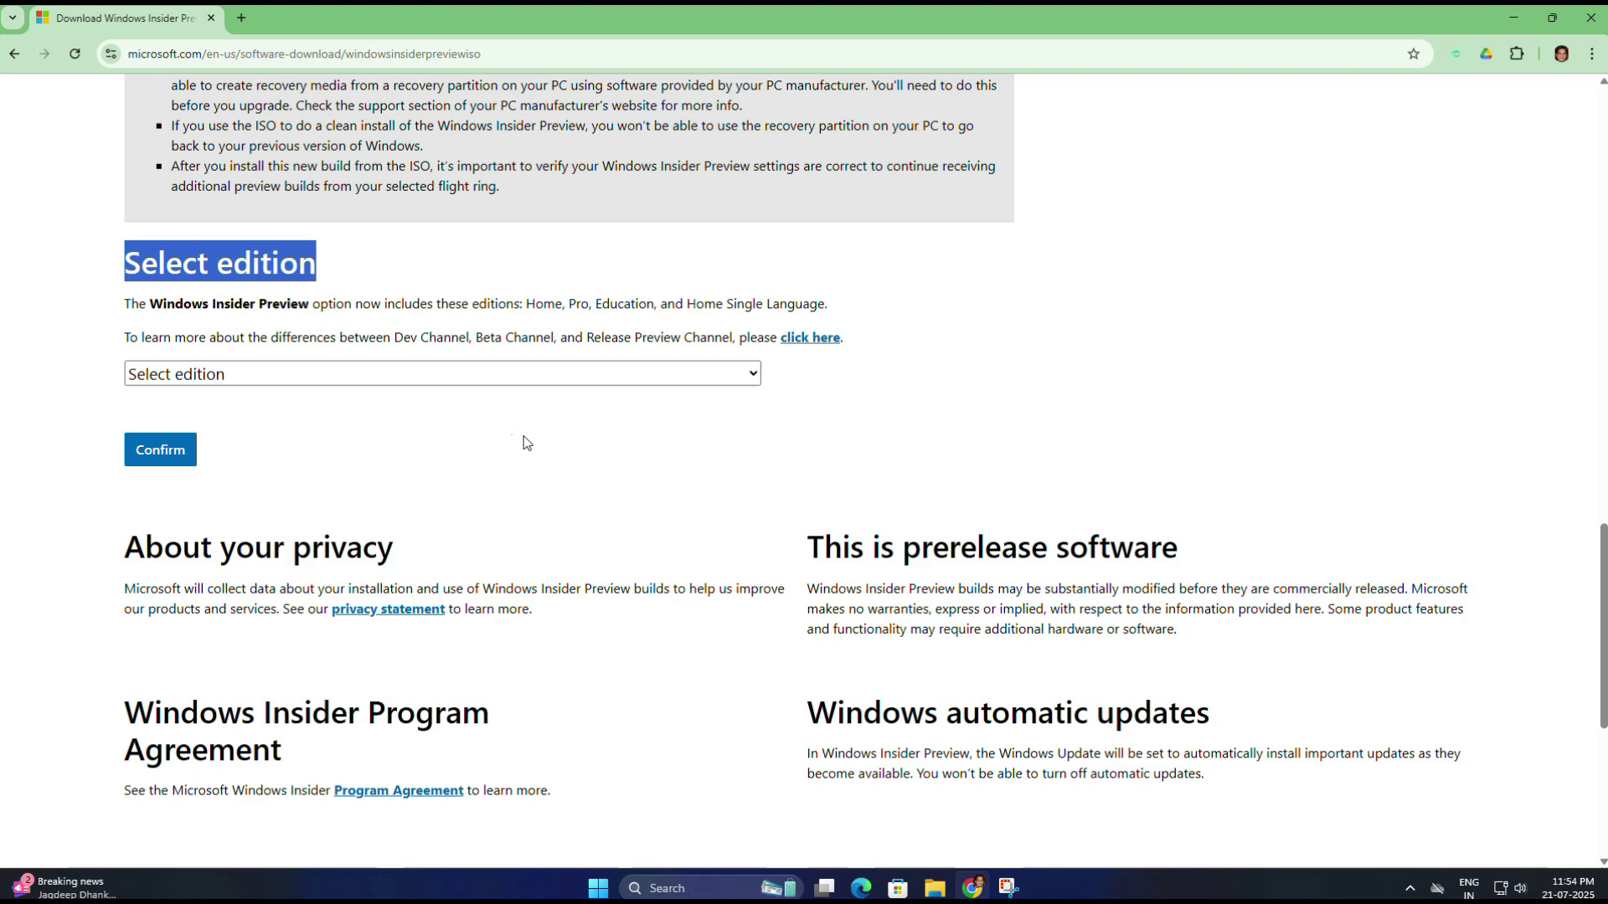
{"action": "left_click", "coordinate": [634, 416]}
{"action": "left_click", "coordinate": [751, 373]}
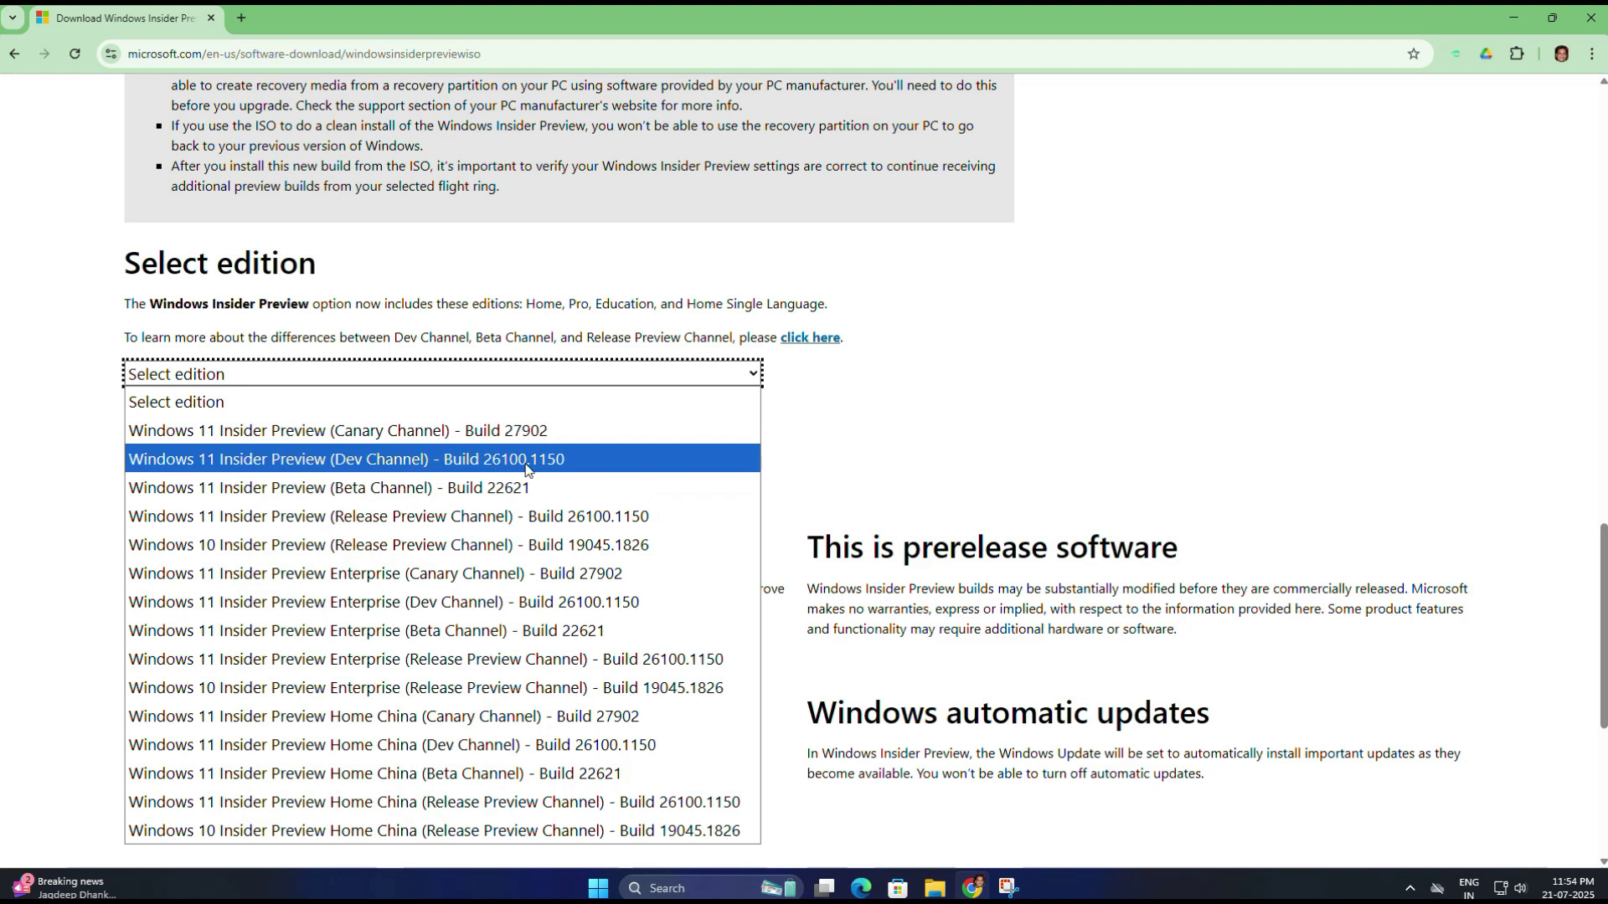
{"action": "left_click", "coordinate": [569, 468]}
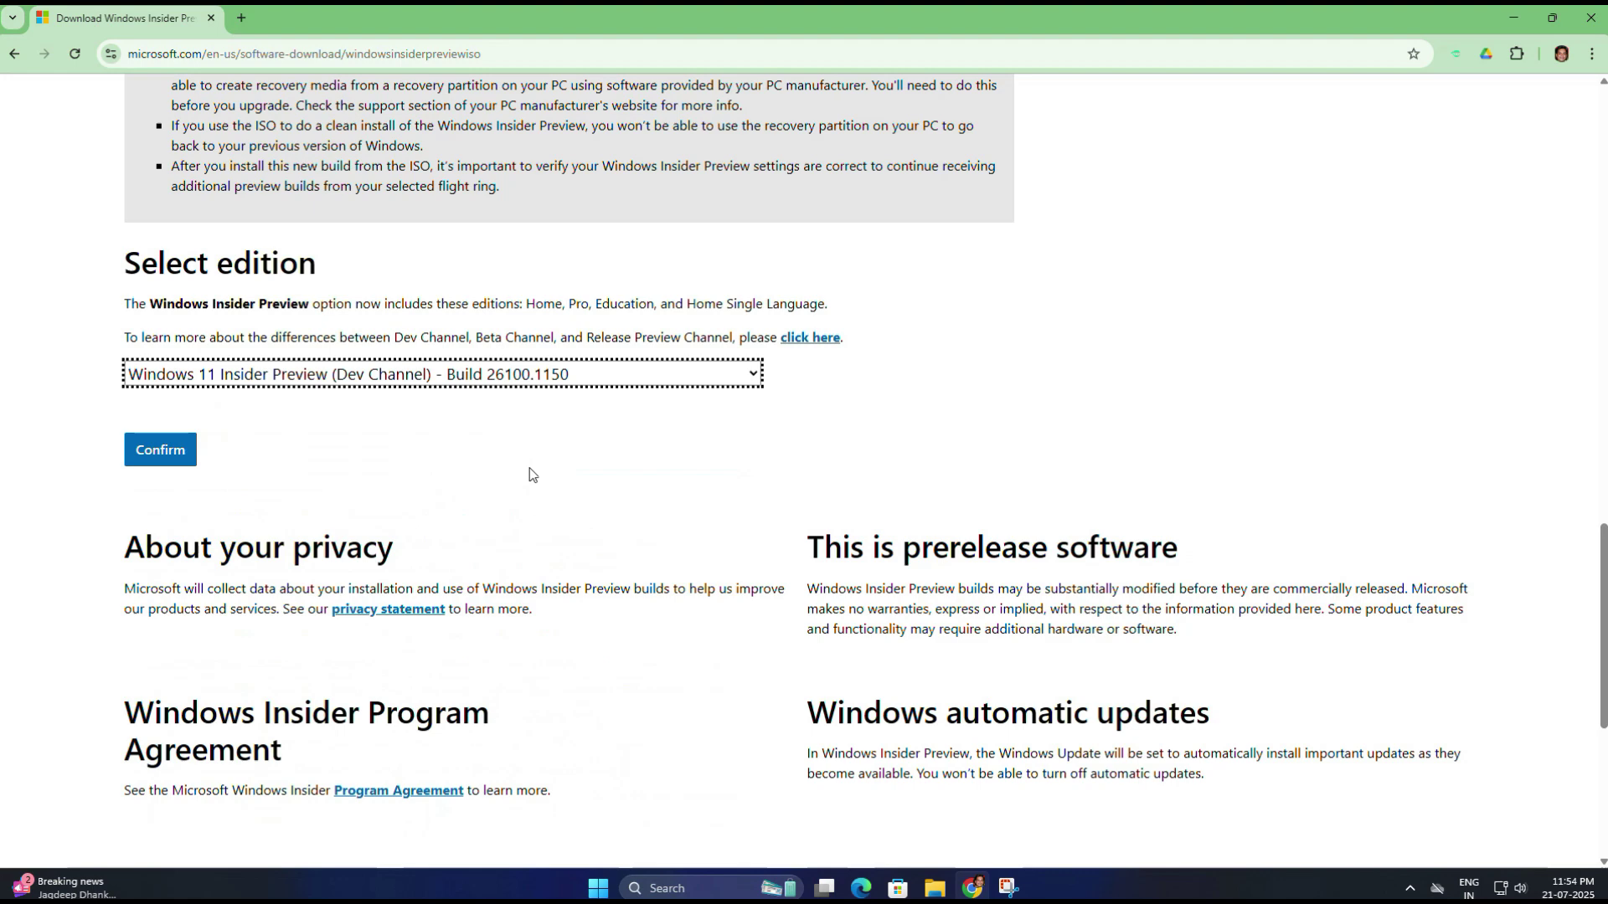
Step: Confirm the edition, pick English (United States) as the product language, and confirm again
{"action": "left_click", "coordinate": [158, 455]}
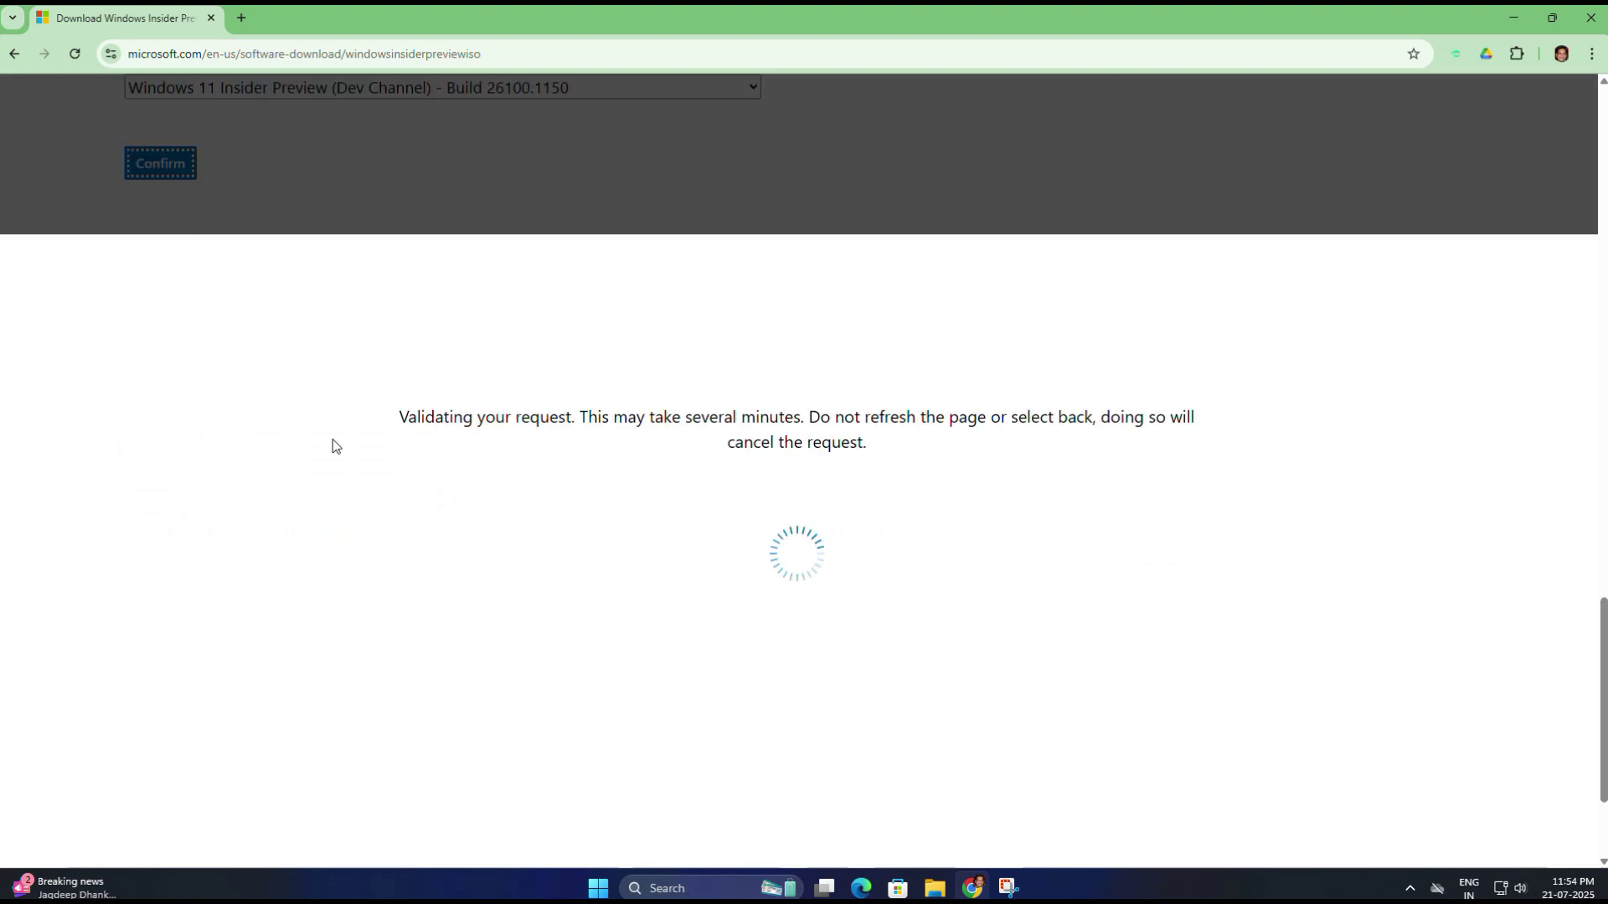
{"action": "left_click_drag", "start_coordinate": [106, 253], "coordinate": [528, 249]}
{"action": "left_click", "coordinate": [295, 383]}
{"action": "left_click", "coordinate": [294, 375]}
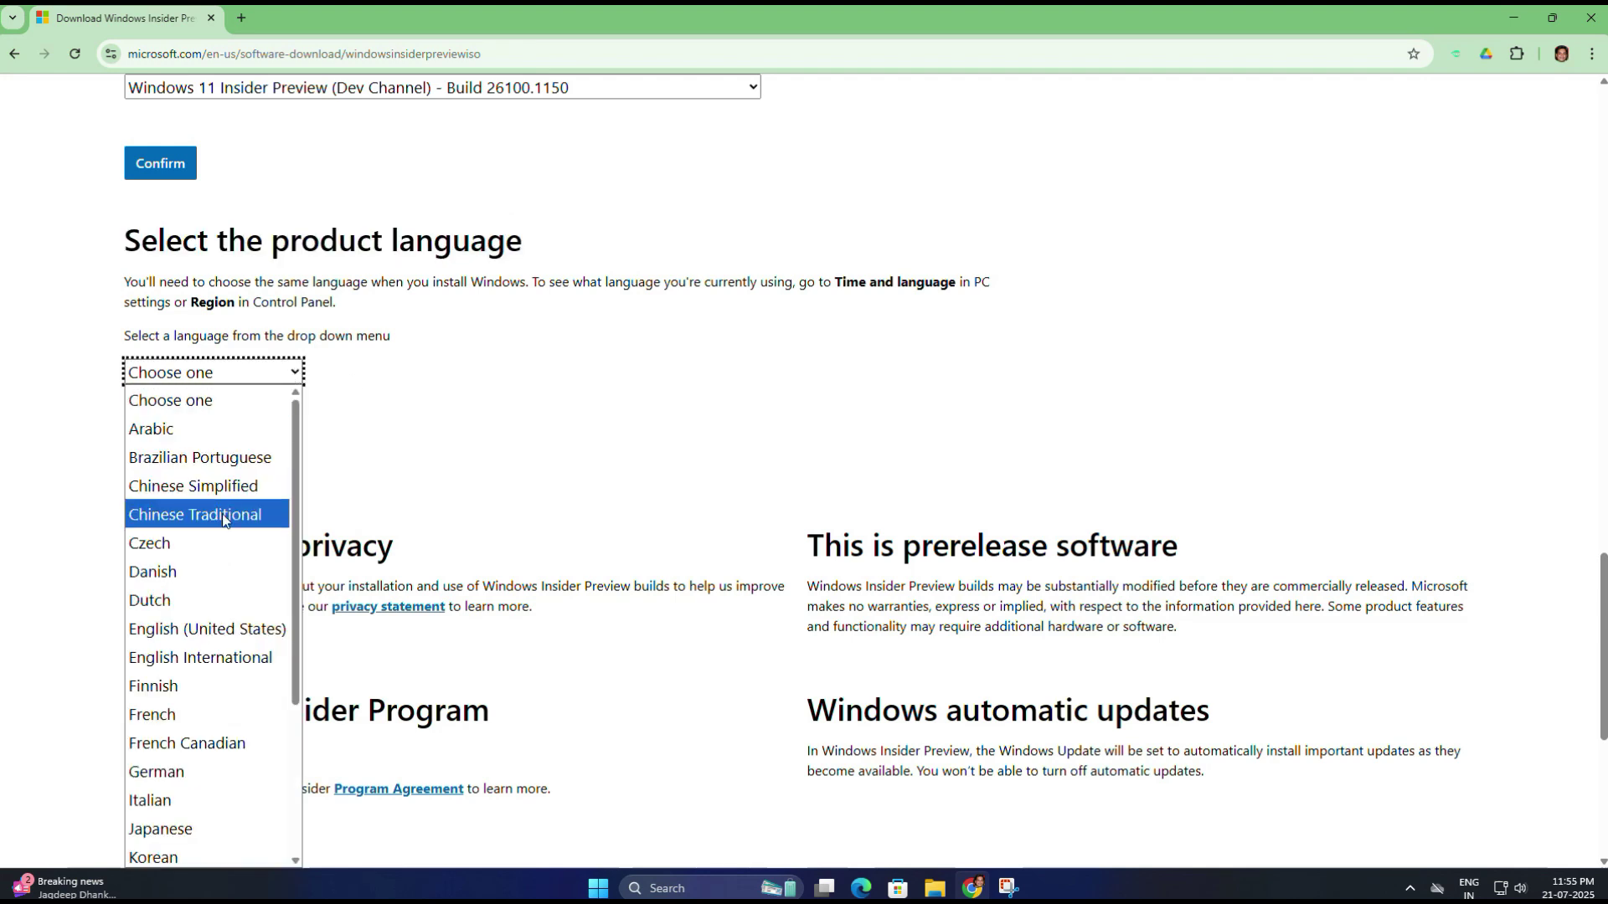
{"action": "left_click", "coordinate": [198, 628]}
{"action": "left_click", "coordinate": [159, 445]}
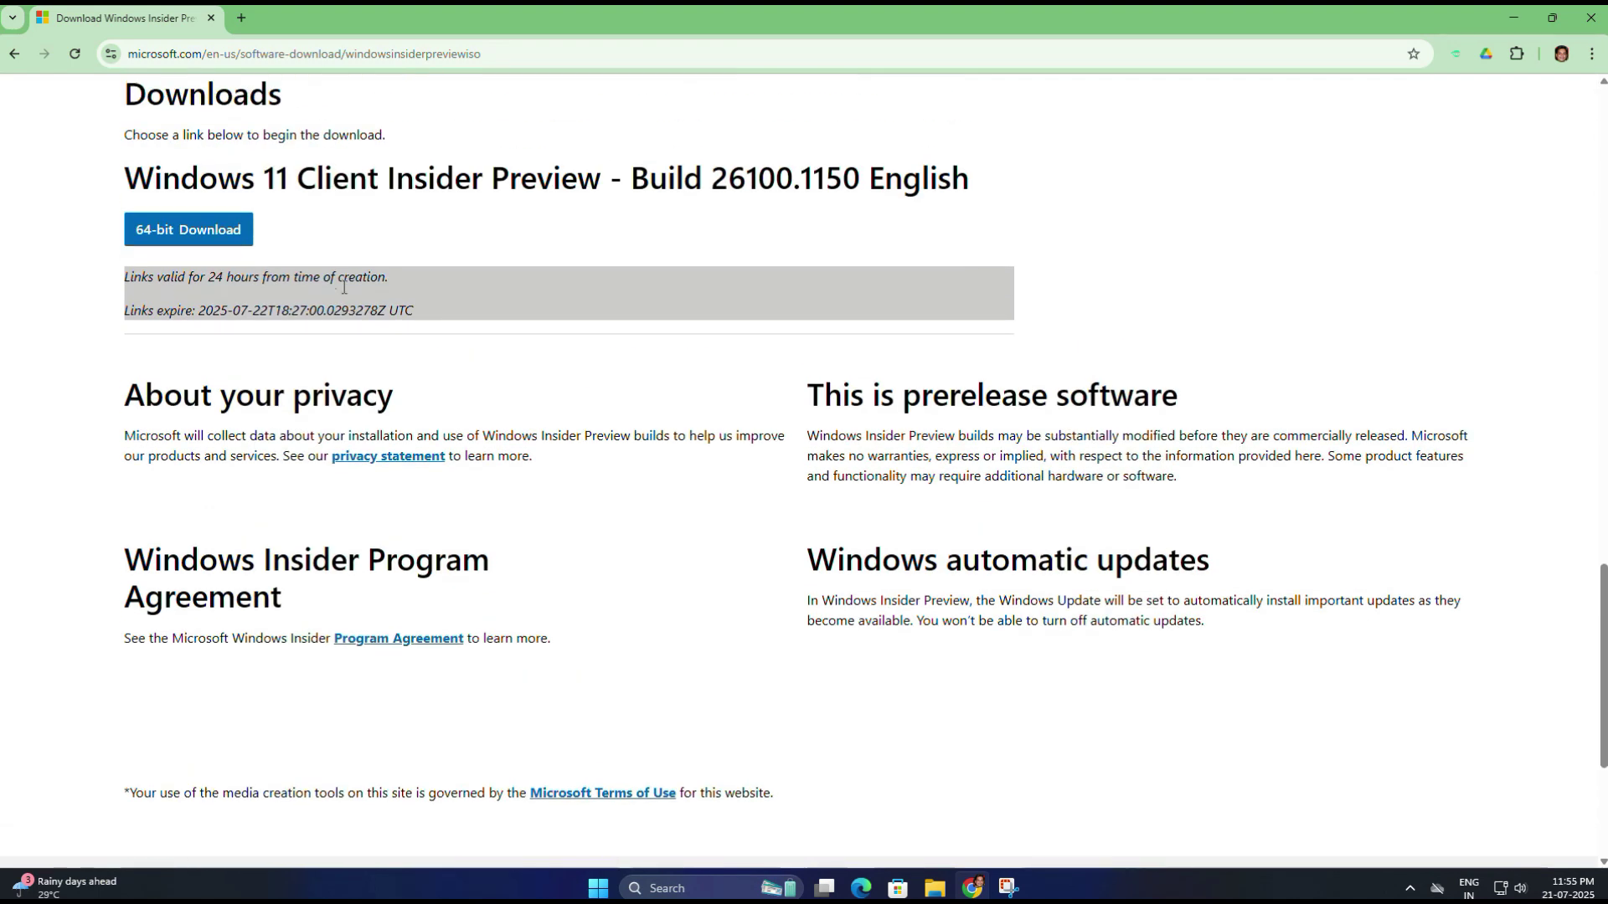
{"action": "scroll", "coordinate": [350, 293], "scroll_direction": "up", "scroll_amount": 1}
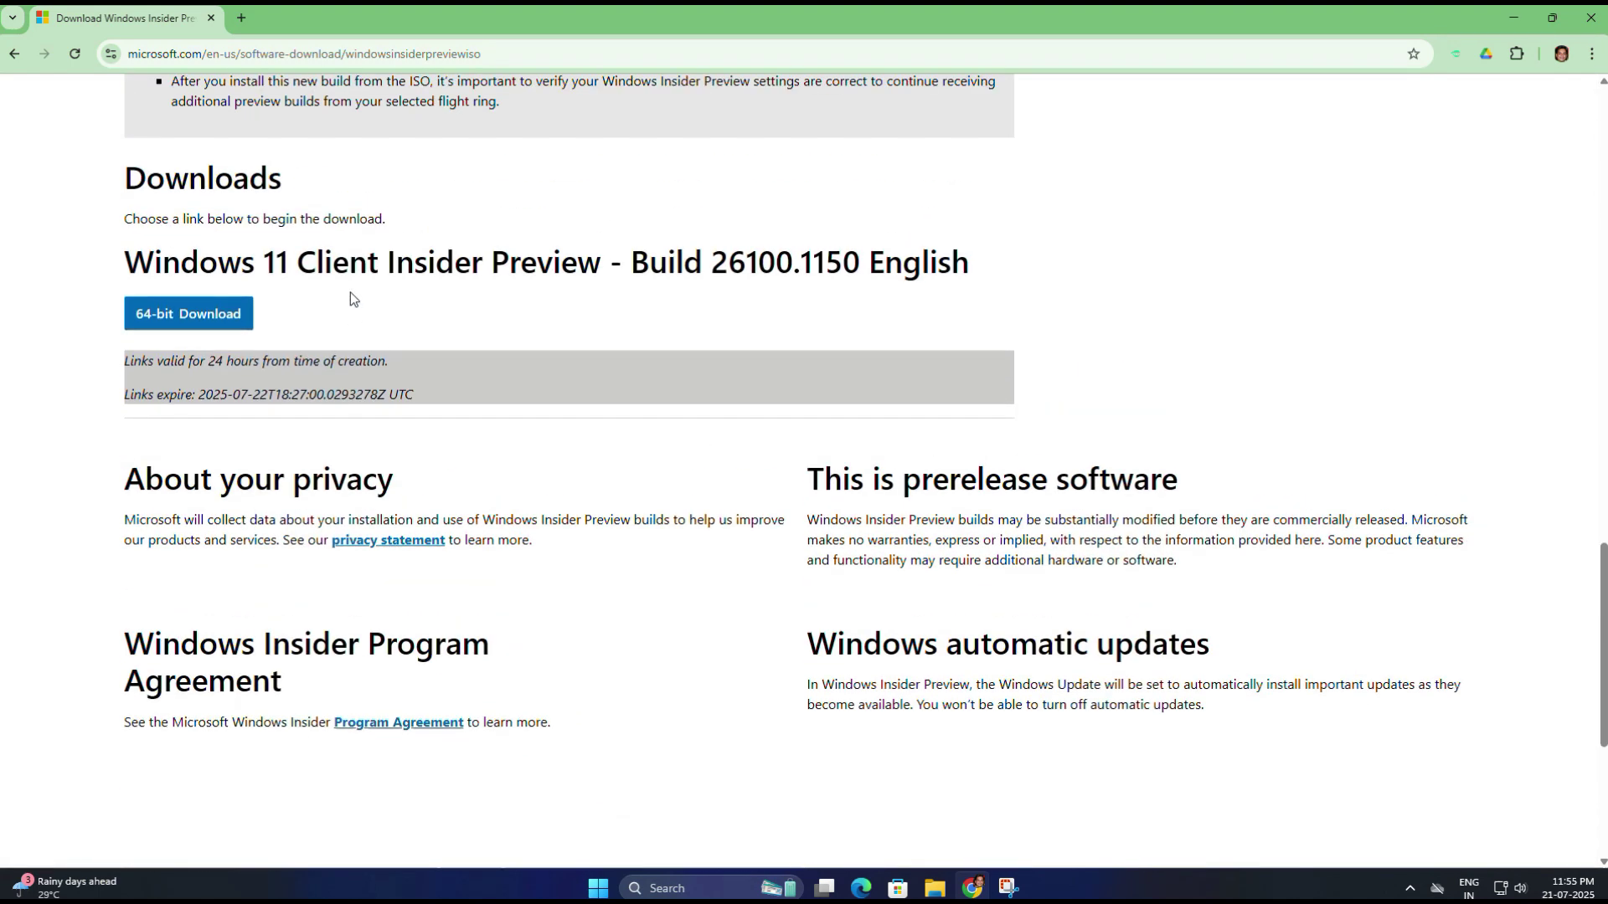
Step: Start the 64-bit Build 26100.1150 ISO download and pause it
{"action": "left_click", "coordinate": [199, 323]}
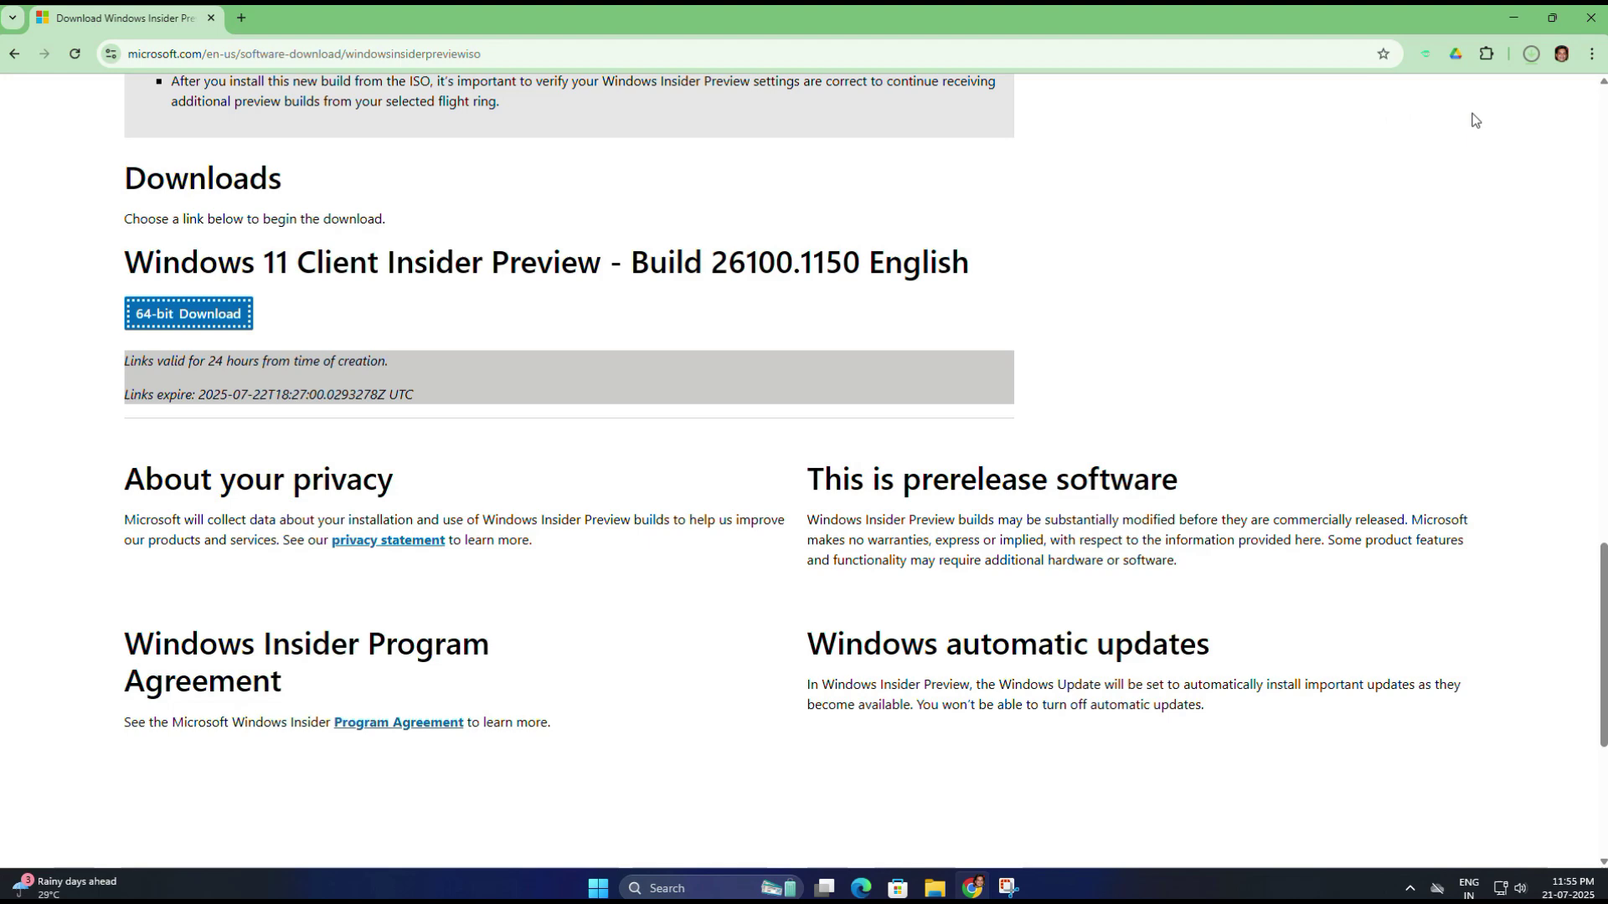
{"action": "left_click", "coordinate": [1530, 55]}
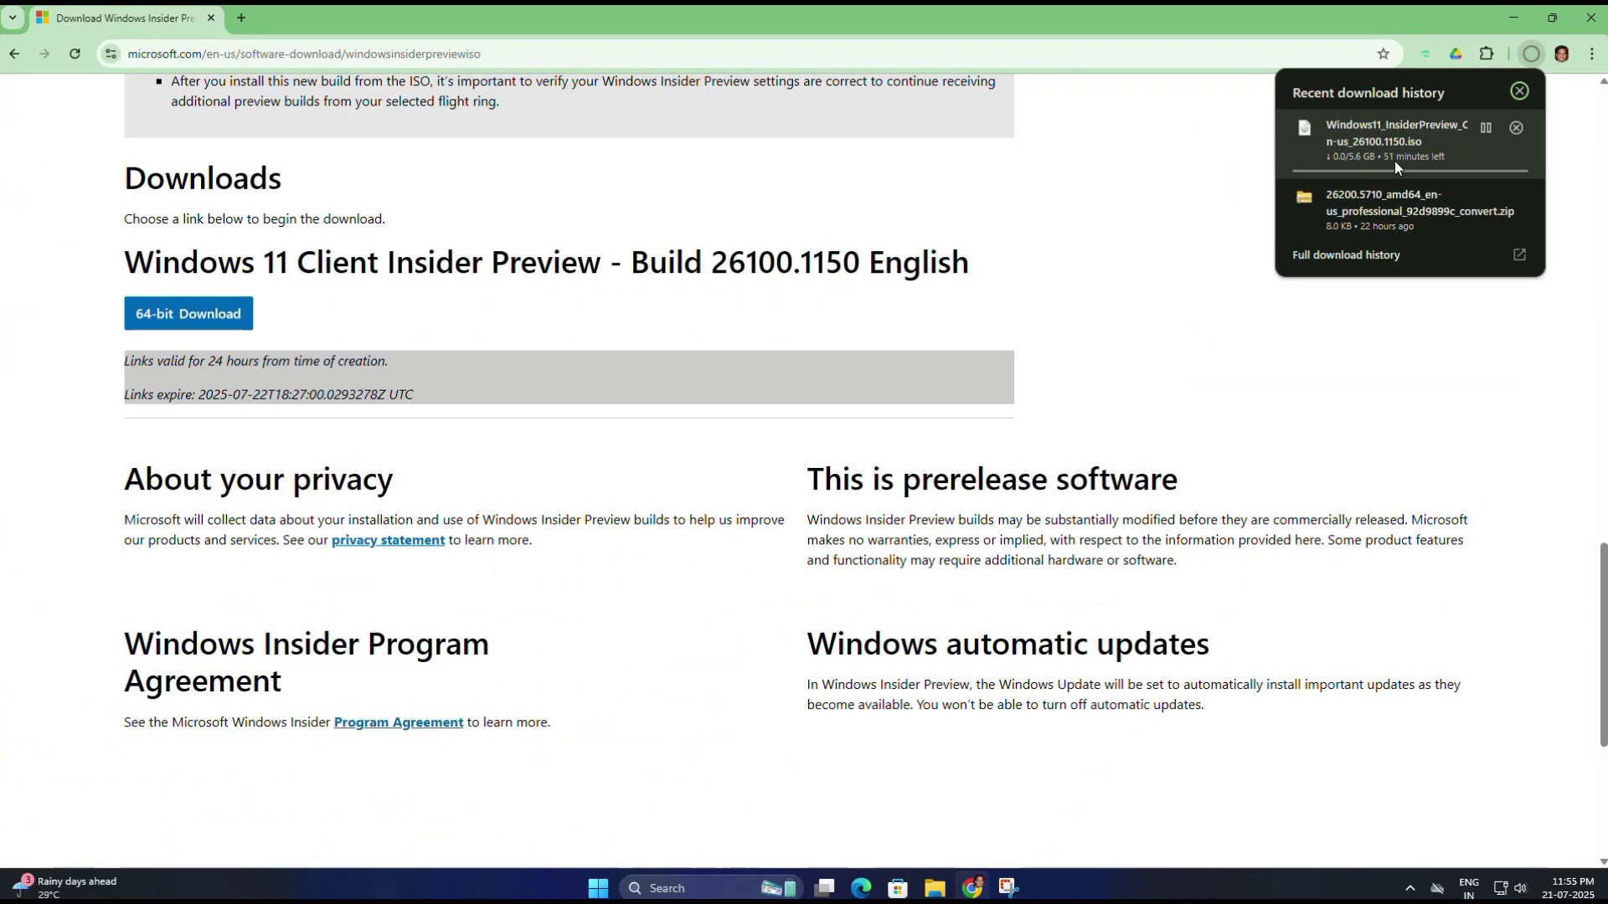
{"action": "left_click", "coordinate": [1483, 129]}
{"action": "left_click", "coordinate": [1483, 124]}
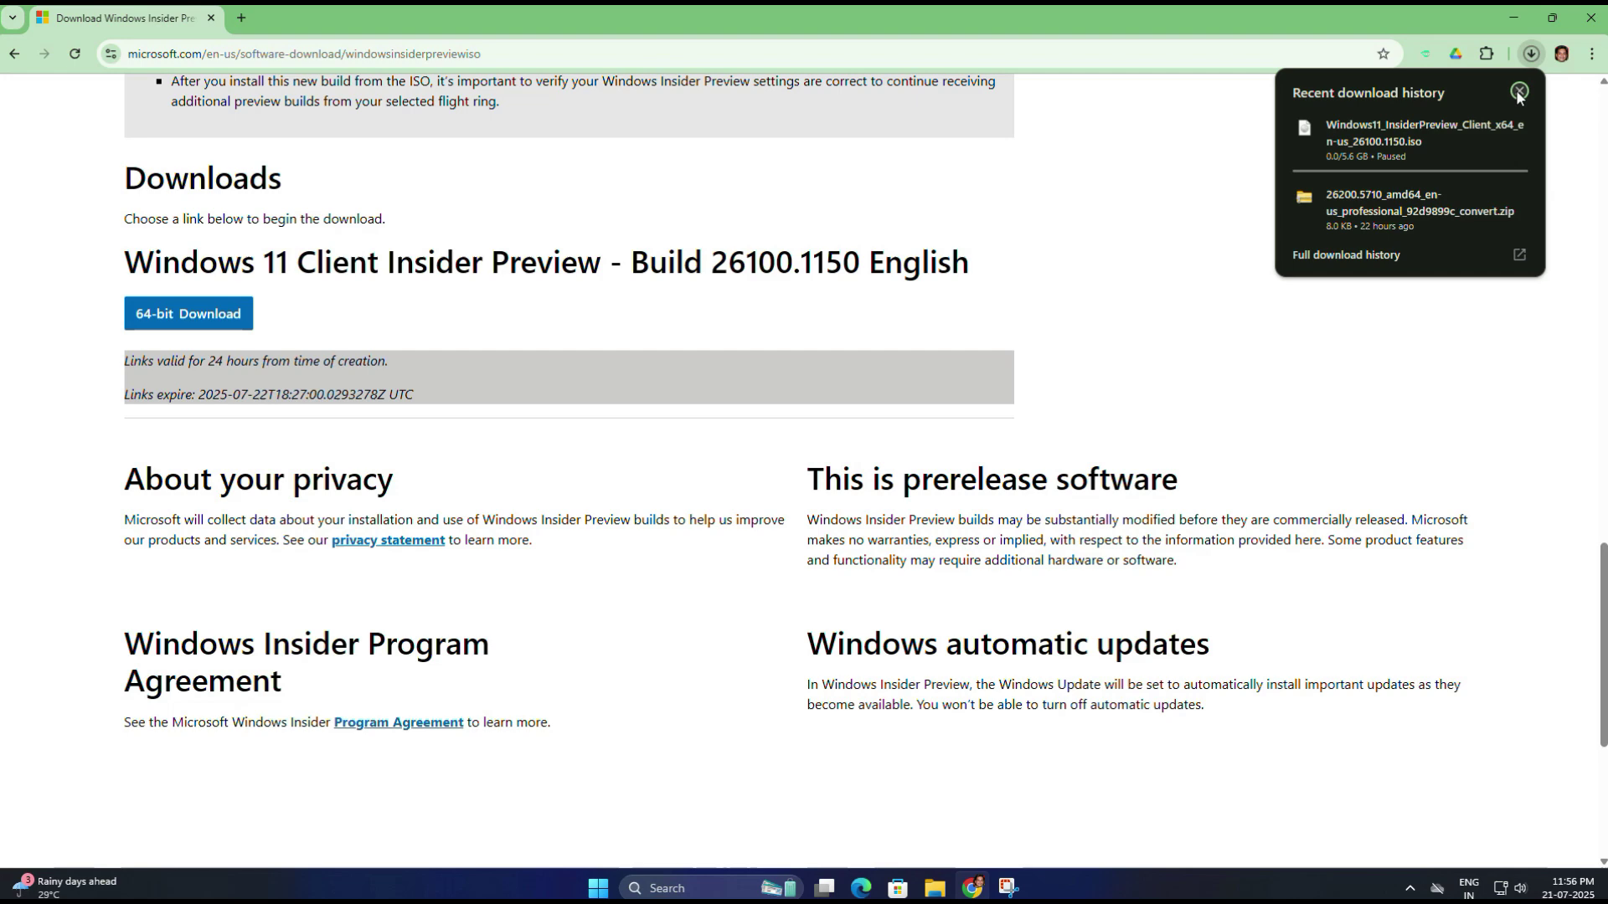
{"action": "left_click", "coordinate": [1413, 117]}
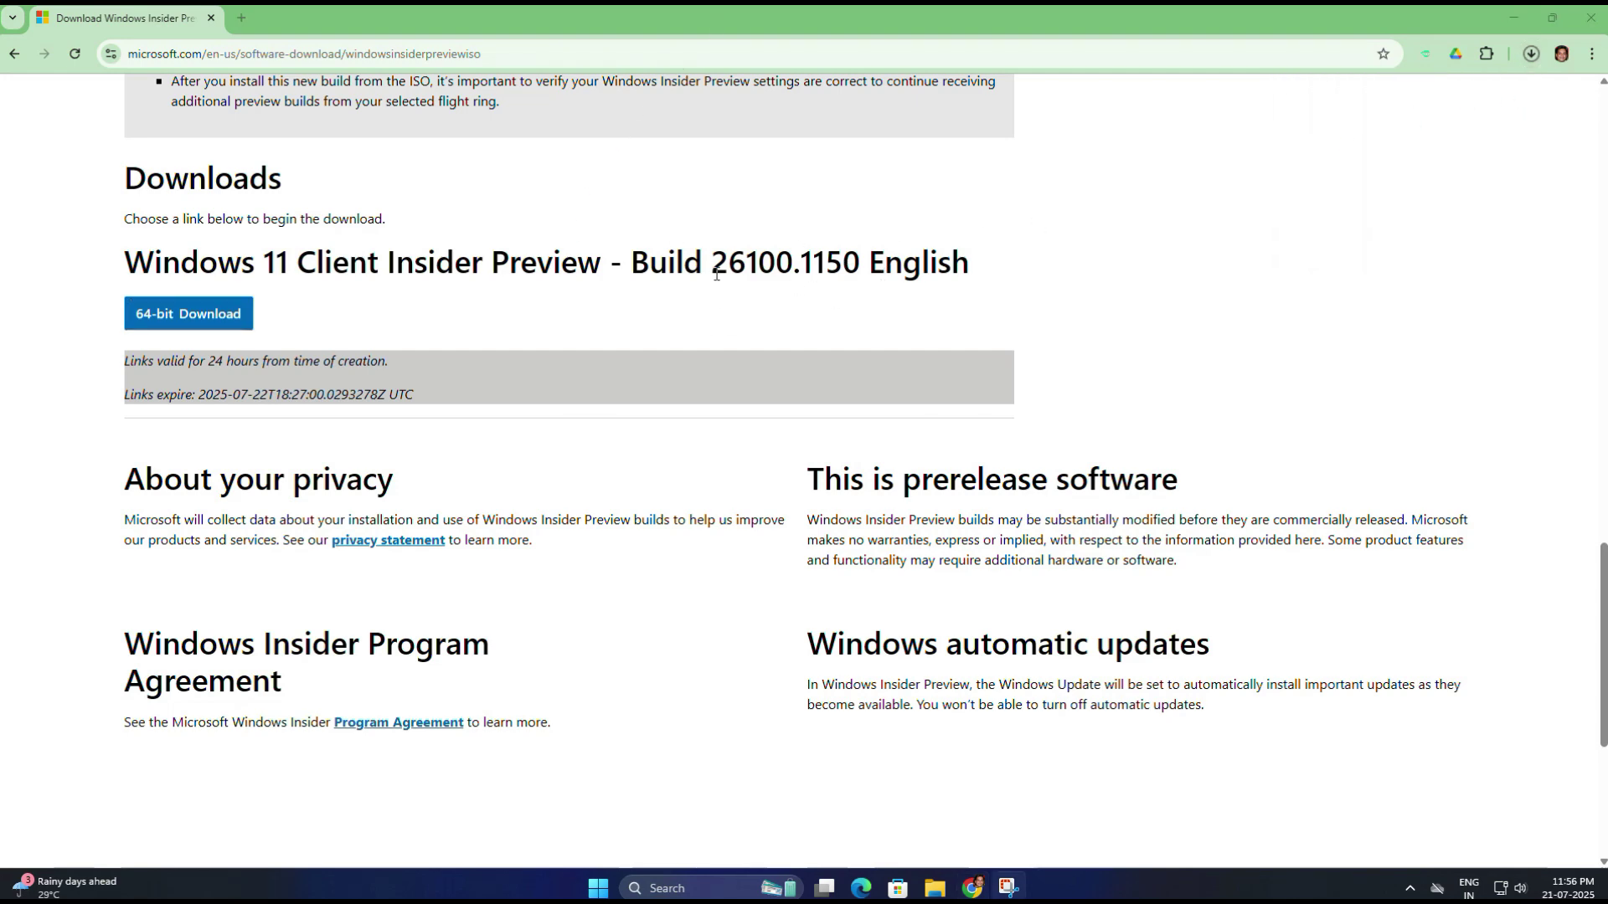
Step: Go to uupdump.net in a new Chrome tab
{"action": "left_click", "coordinate": [1518, 18]}
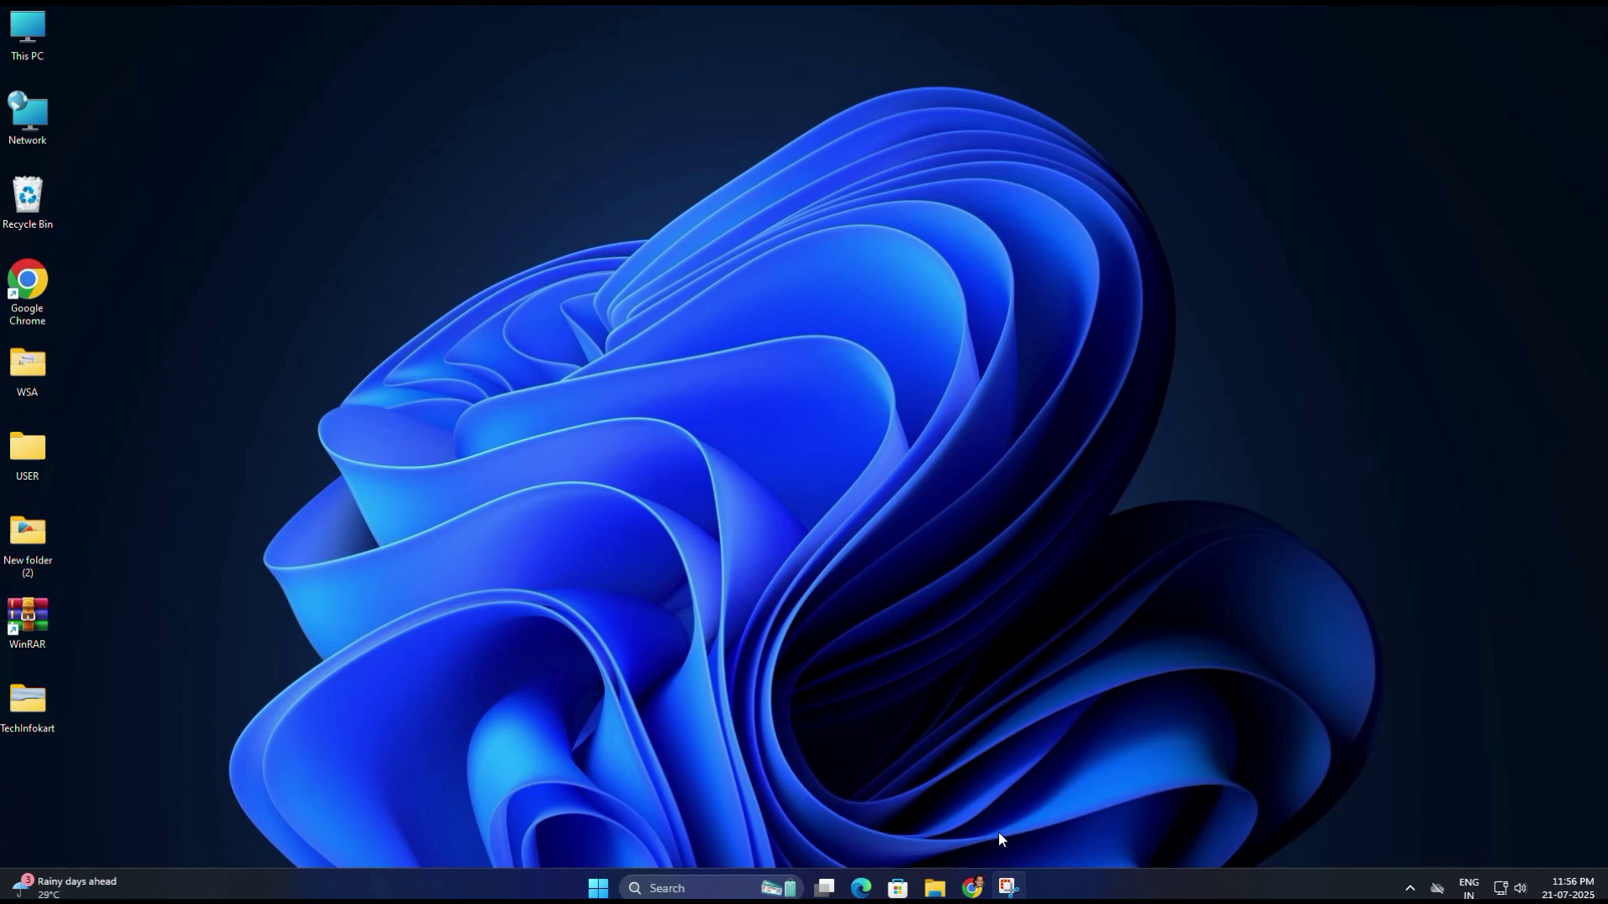
{"action": "left_click", "coordinate": [974, 886]}
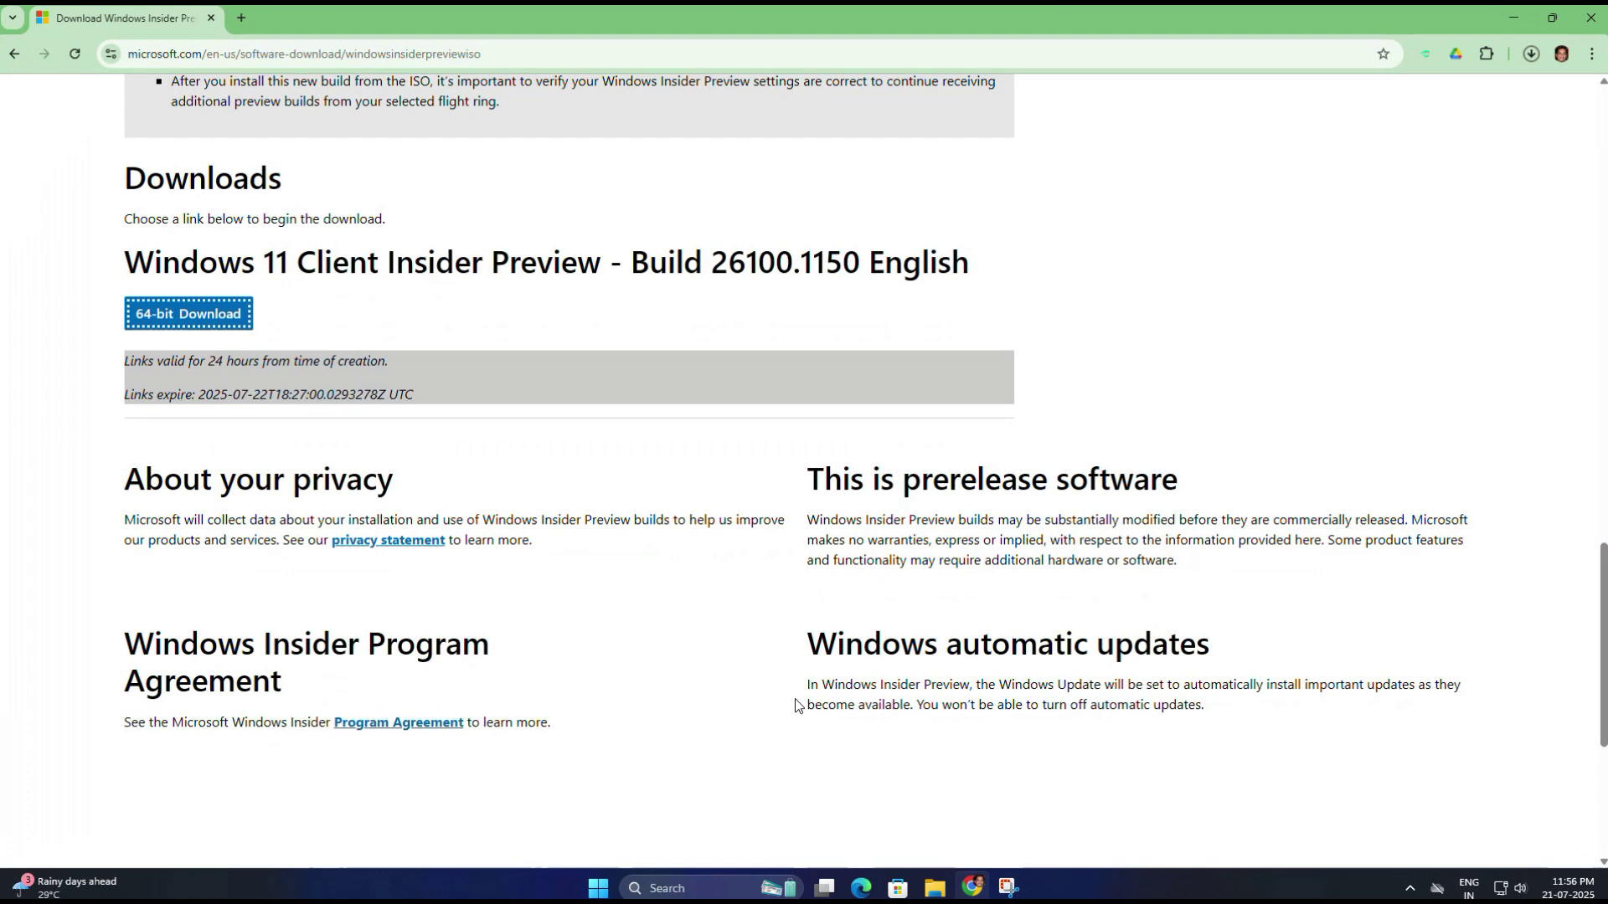
{"action": "left_click", "coordinate": [241, 18]}
{"action": "type", "text": "uupdump.net"}
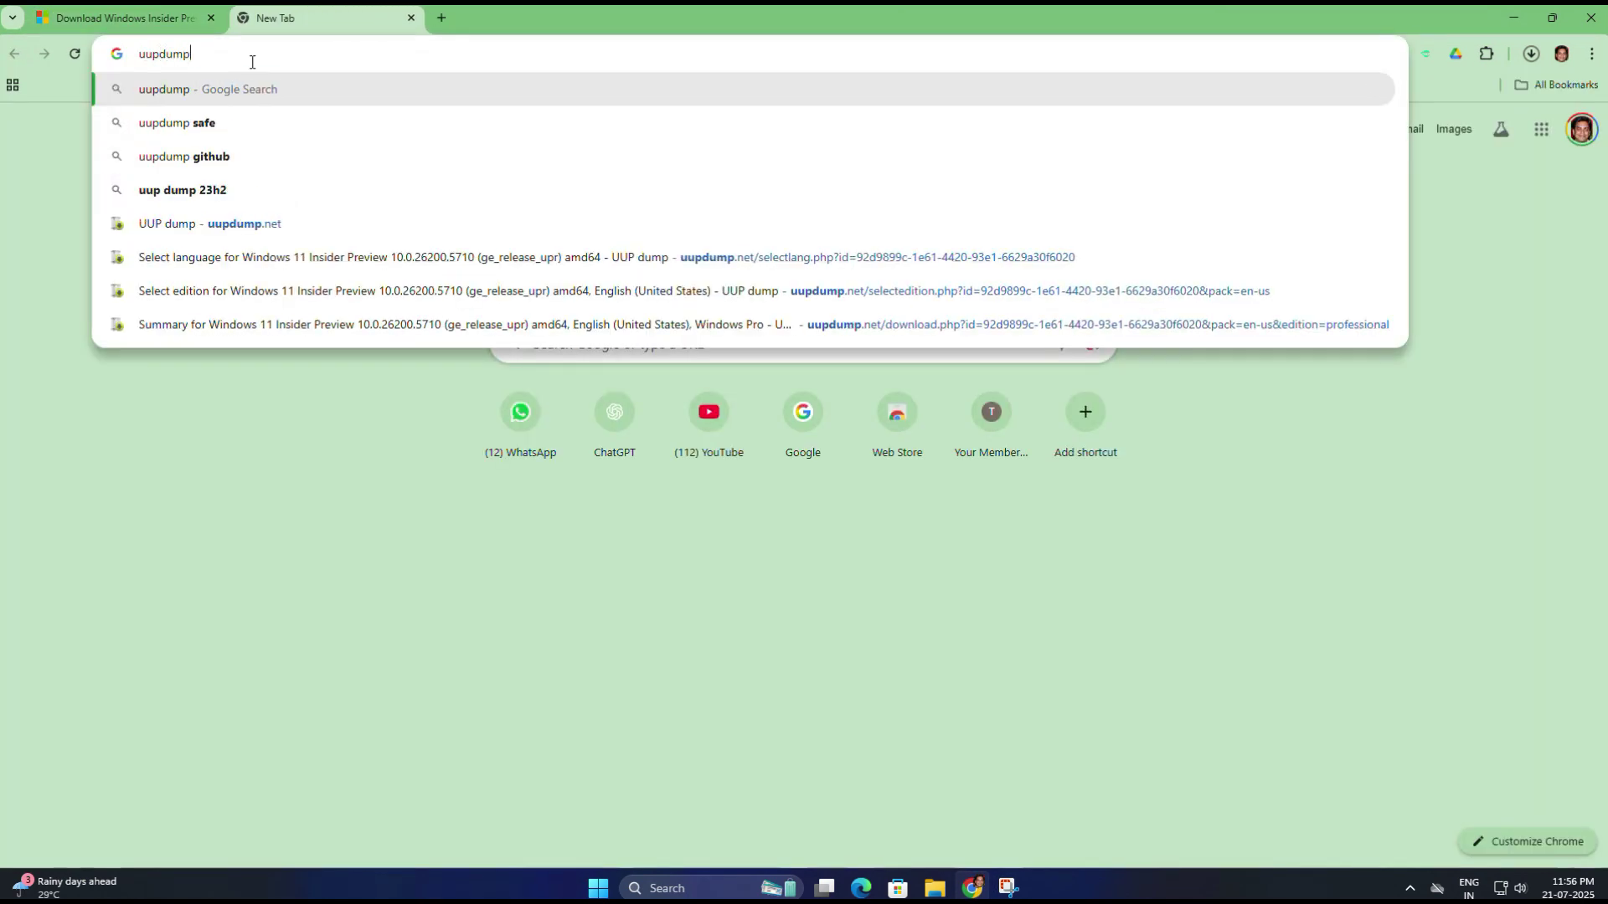
{"action": "key", "text": "Return"}
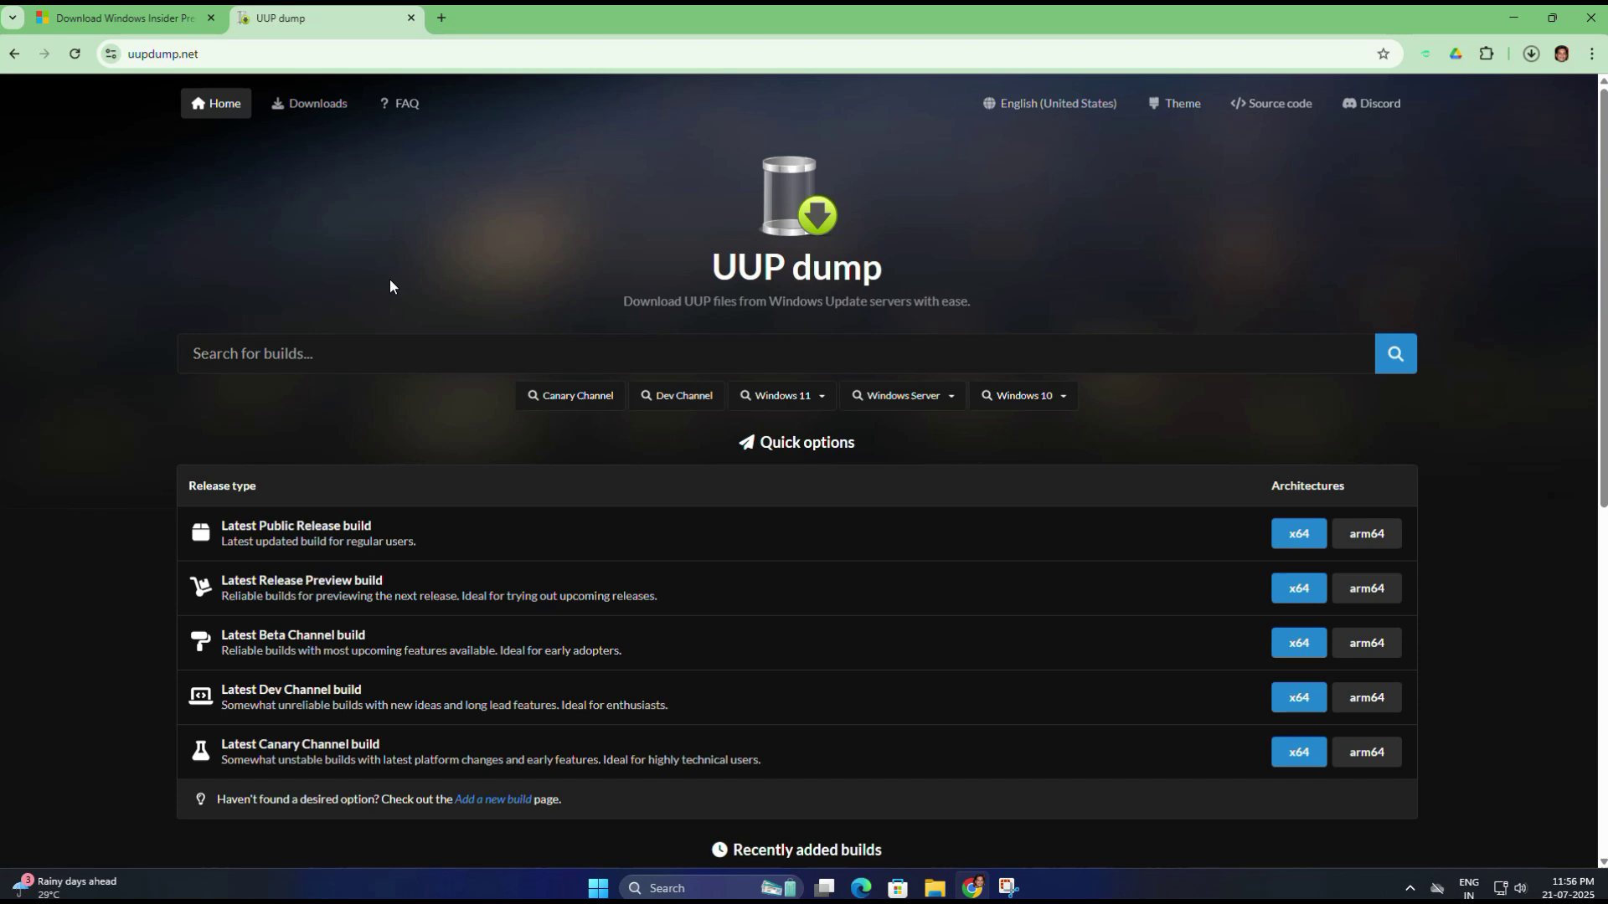
Step: Run UUP dump's Dev Channel quick search to list the 255 known Dev builds
{"action": "scroll", "coordinate": [491, 248], "scroll_direction": "down", "scroll_amount": 3}
{"action": "scroll", "coordinate": [492, 251], "scroll_direction": "up", "scroll_amount": 3}
{"action": "left_click", "coordinate": [678, 401]}
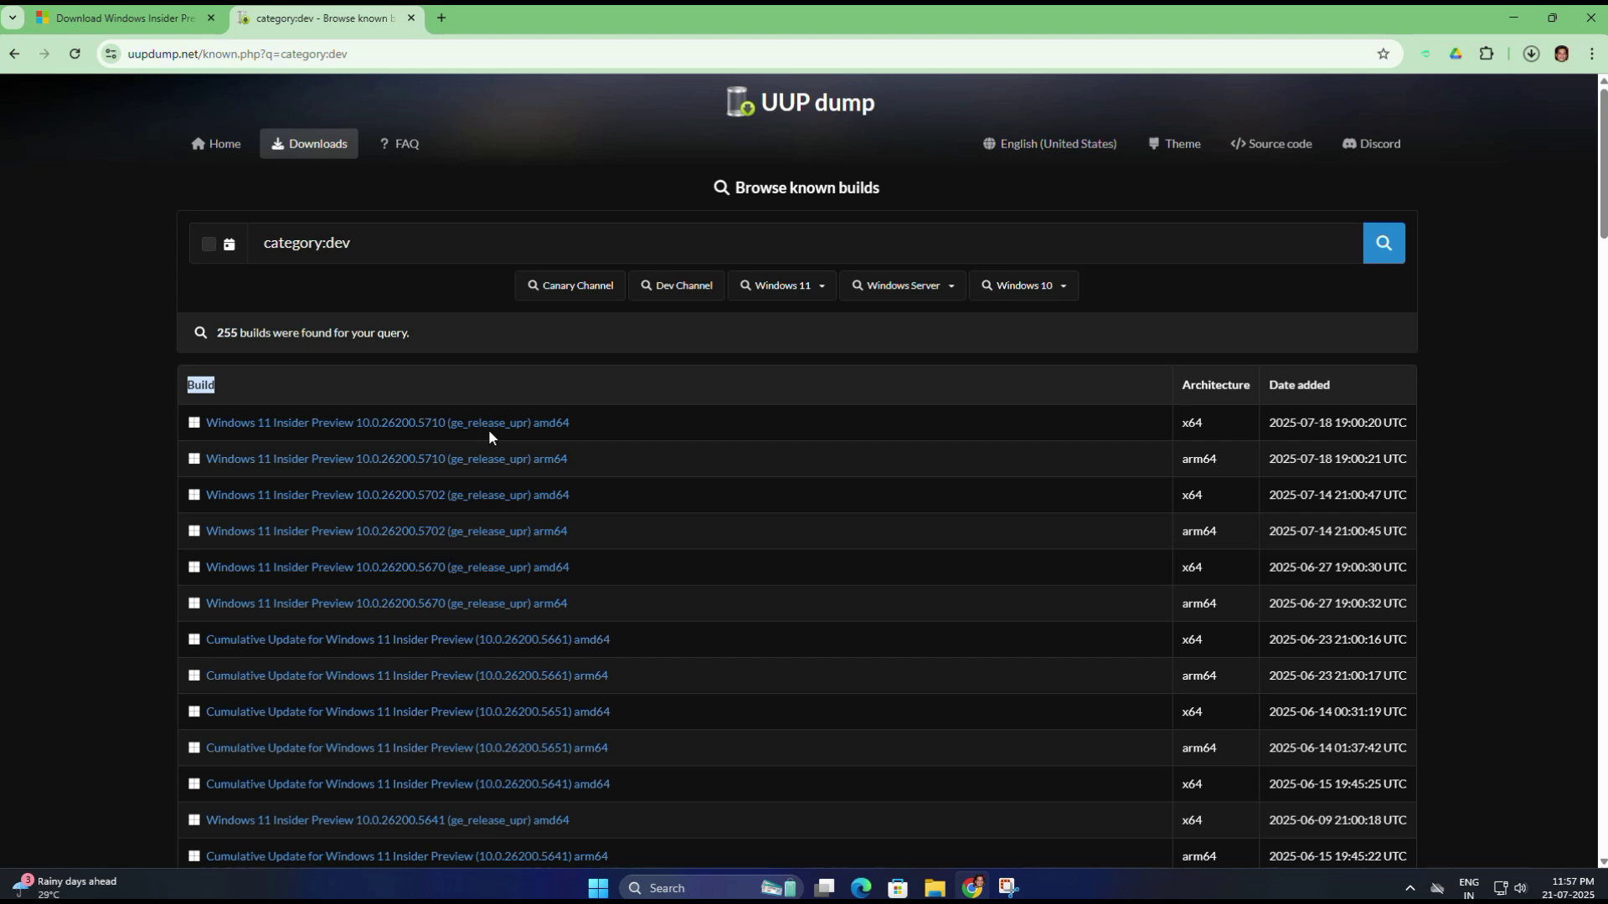
Step: Open the newest 26200.5710 amd64 build and continue with English (United States)
{"action": "left_click", "coordinate": [434, 429]}
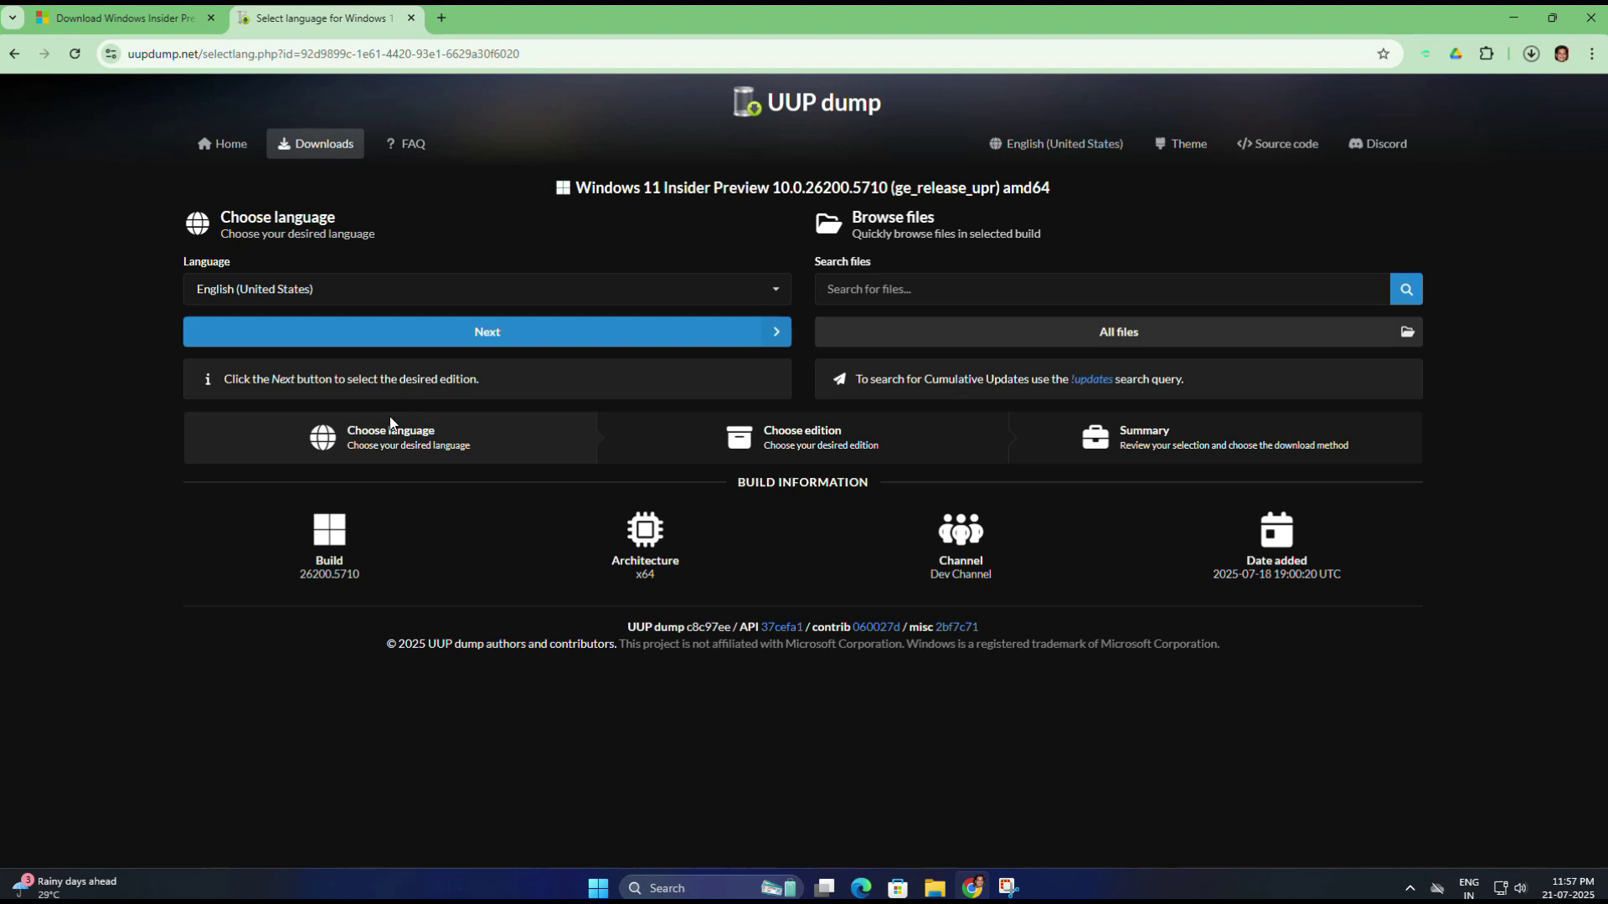
{"action": "triple_click", "coordinate": [333, 220]}
{"action": "left_click", "coordinate": [454, 232]}
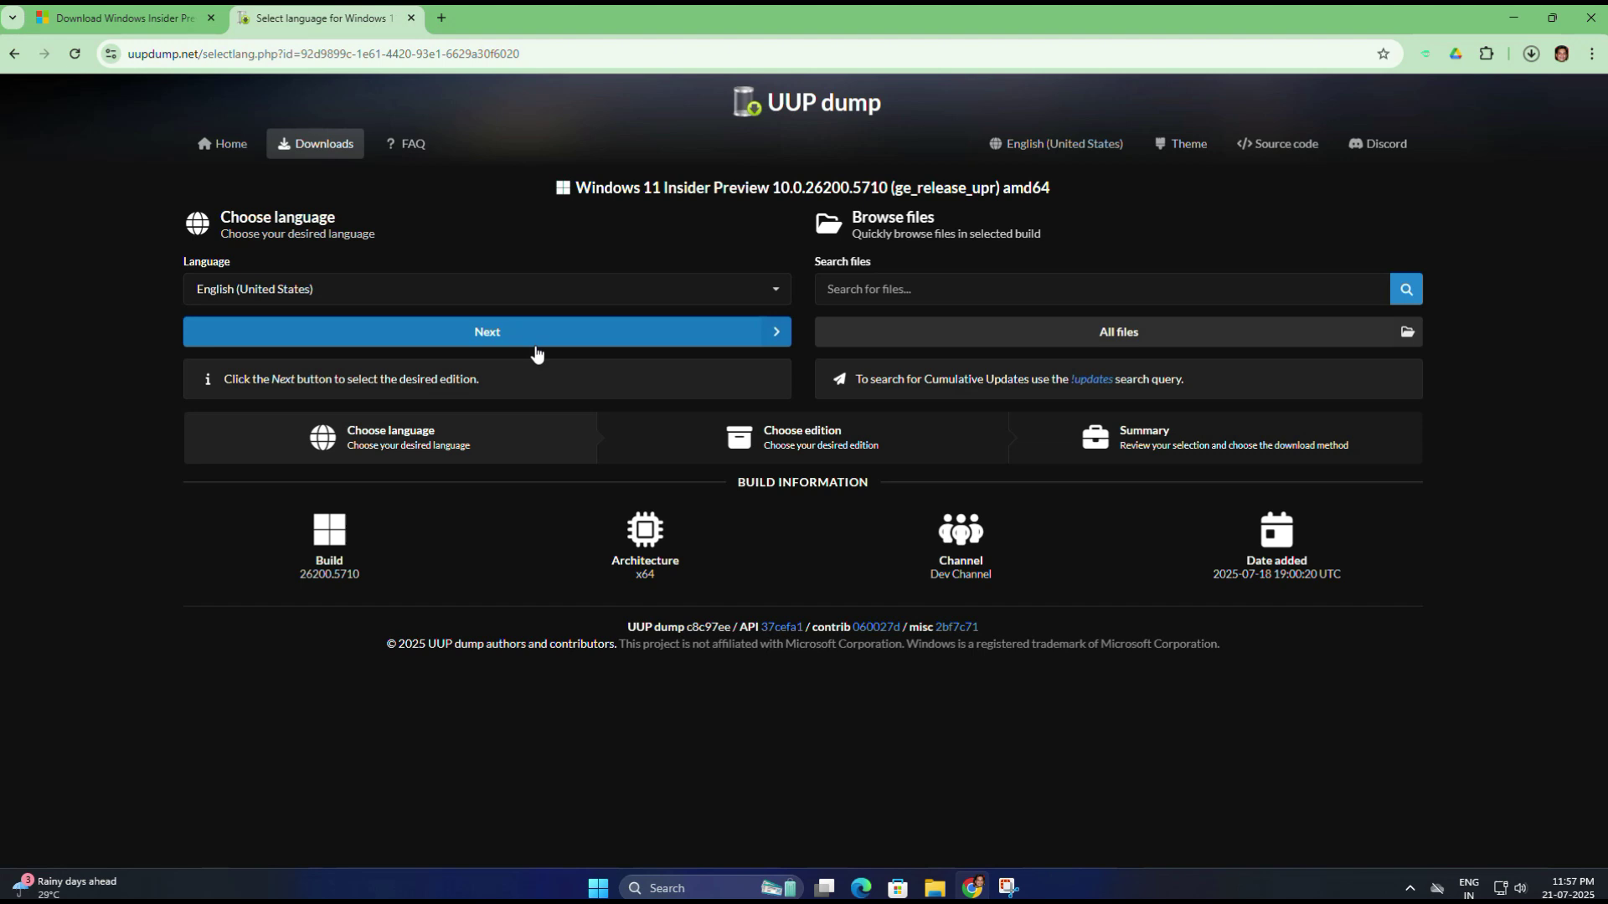
{"action": "left_click", "coordinate": [498, 339]}
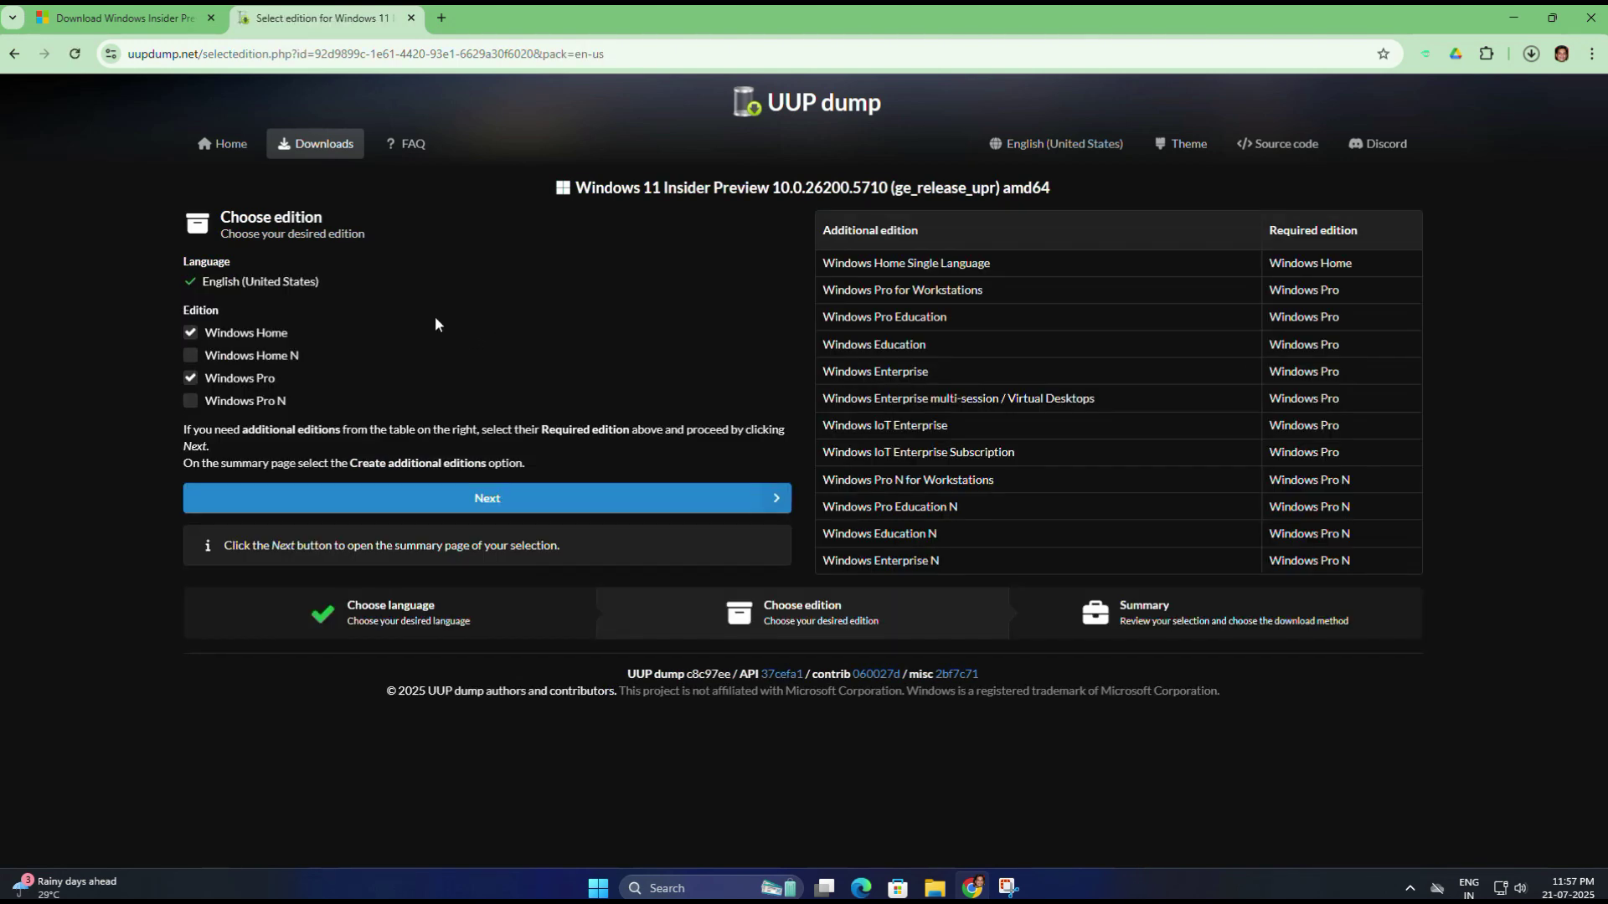
Step: Keep only the Windows Pro edition ticked and continue to the download summary
{"action": "left_click_drag", "start_coordinate": [217, 219], "coordinate": [345, 209]}
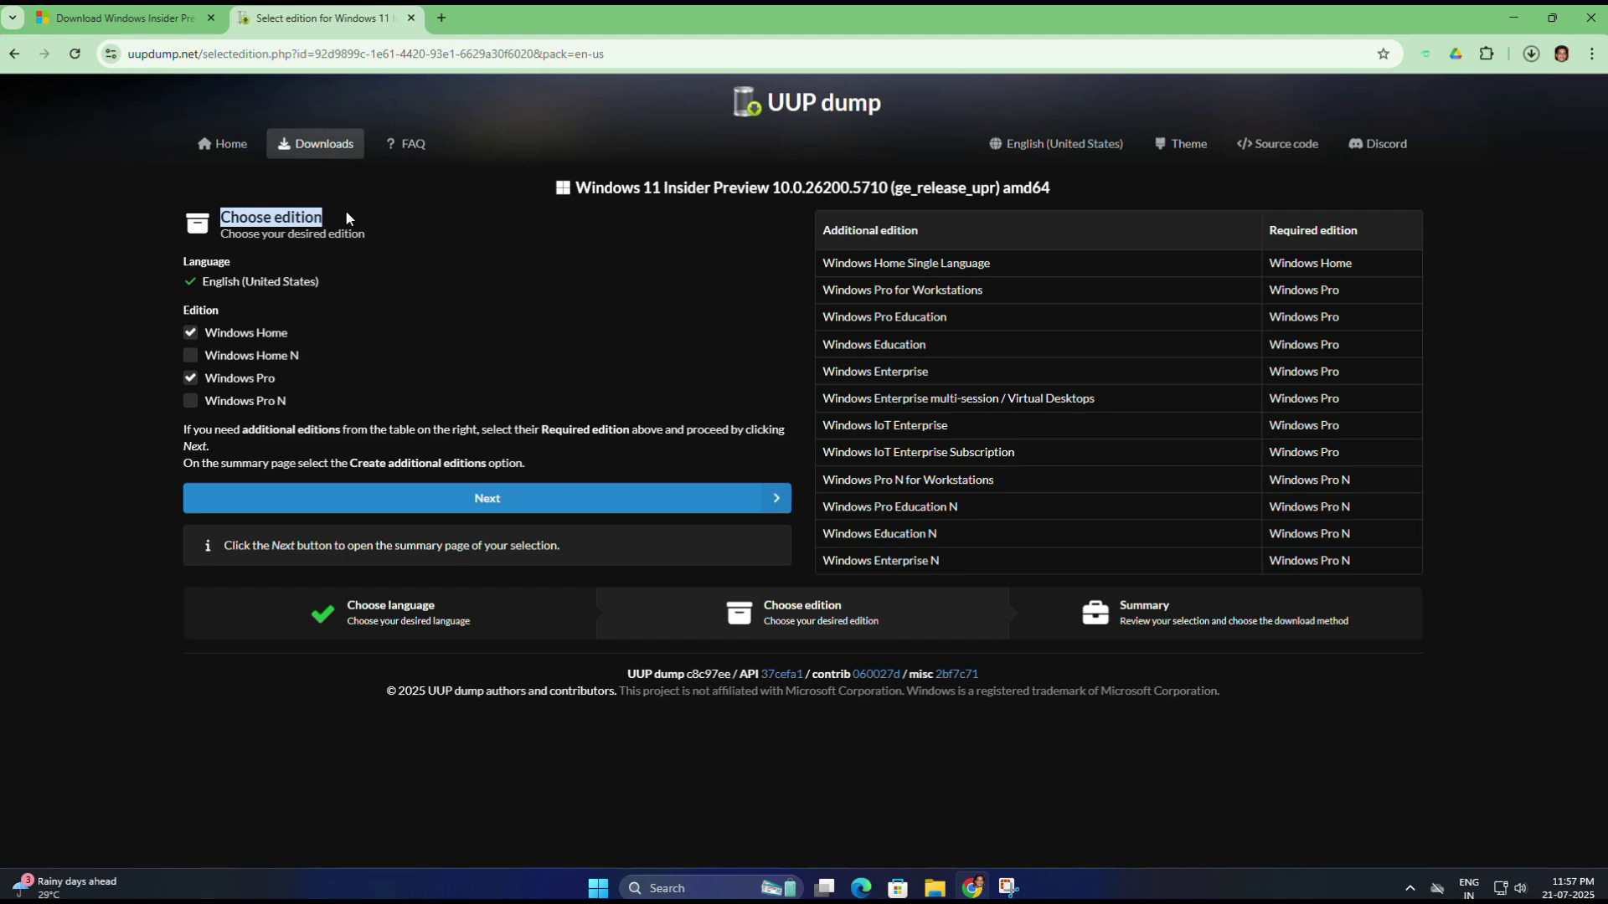
{"action": "left_click", "coordinate": [347, 218]}
{"action": "left_click", "coordinate": [190, 332]}
{"action": "left_click", "coordinate": [191, 379]}
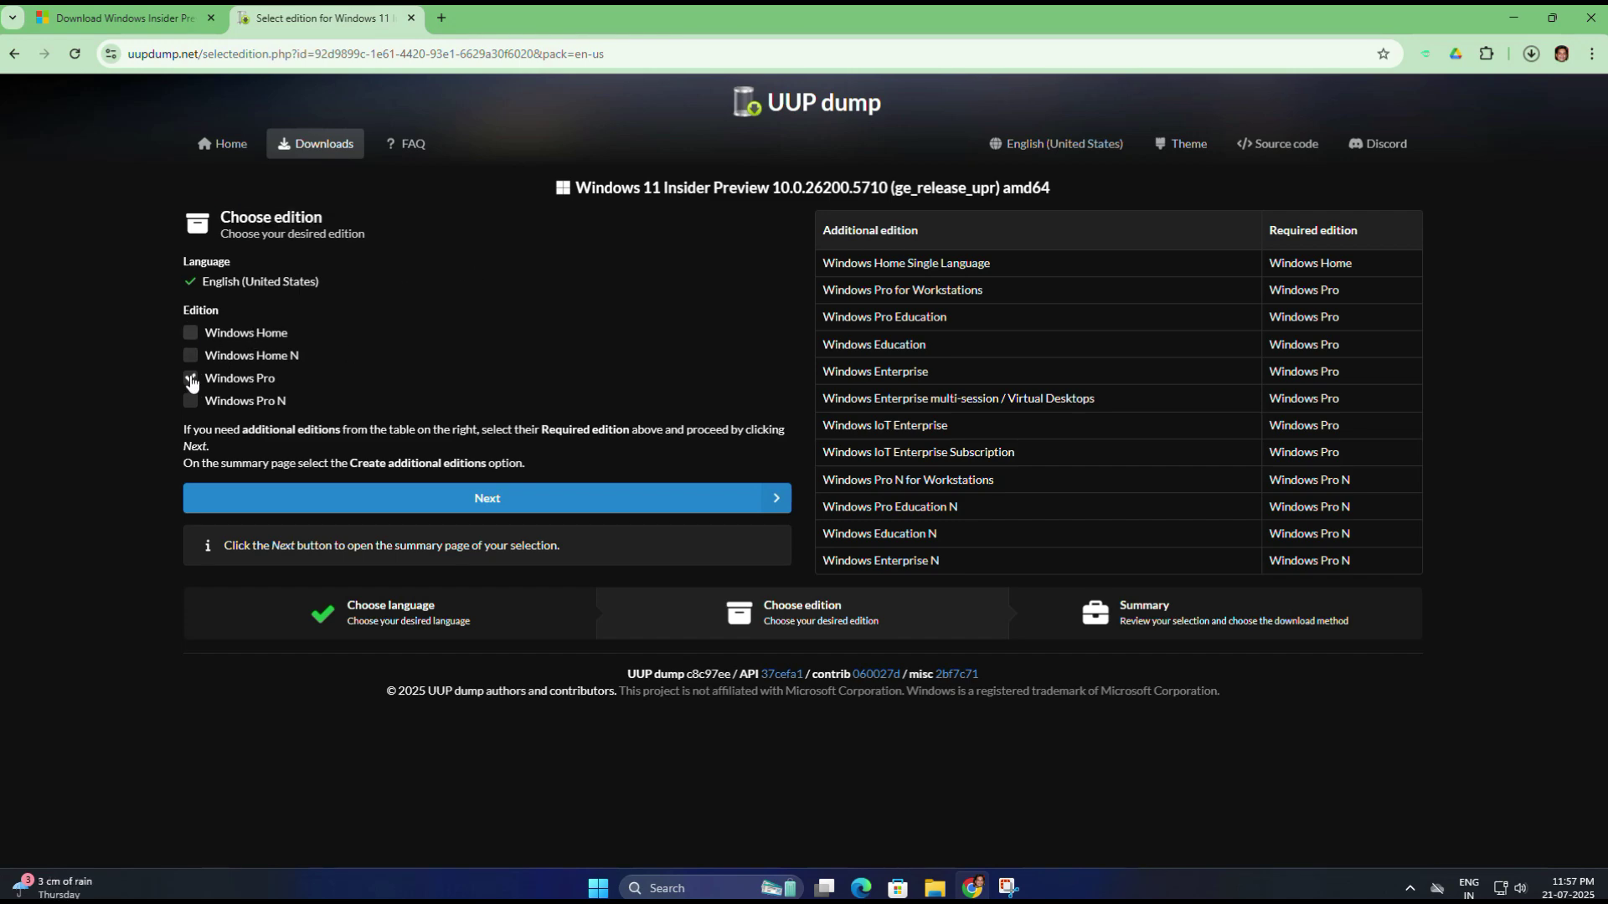
{"action": "left_click", "coordinate": [487, 501]}
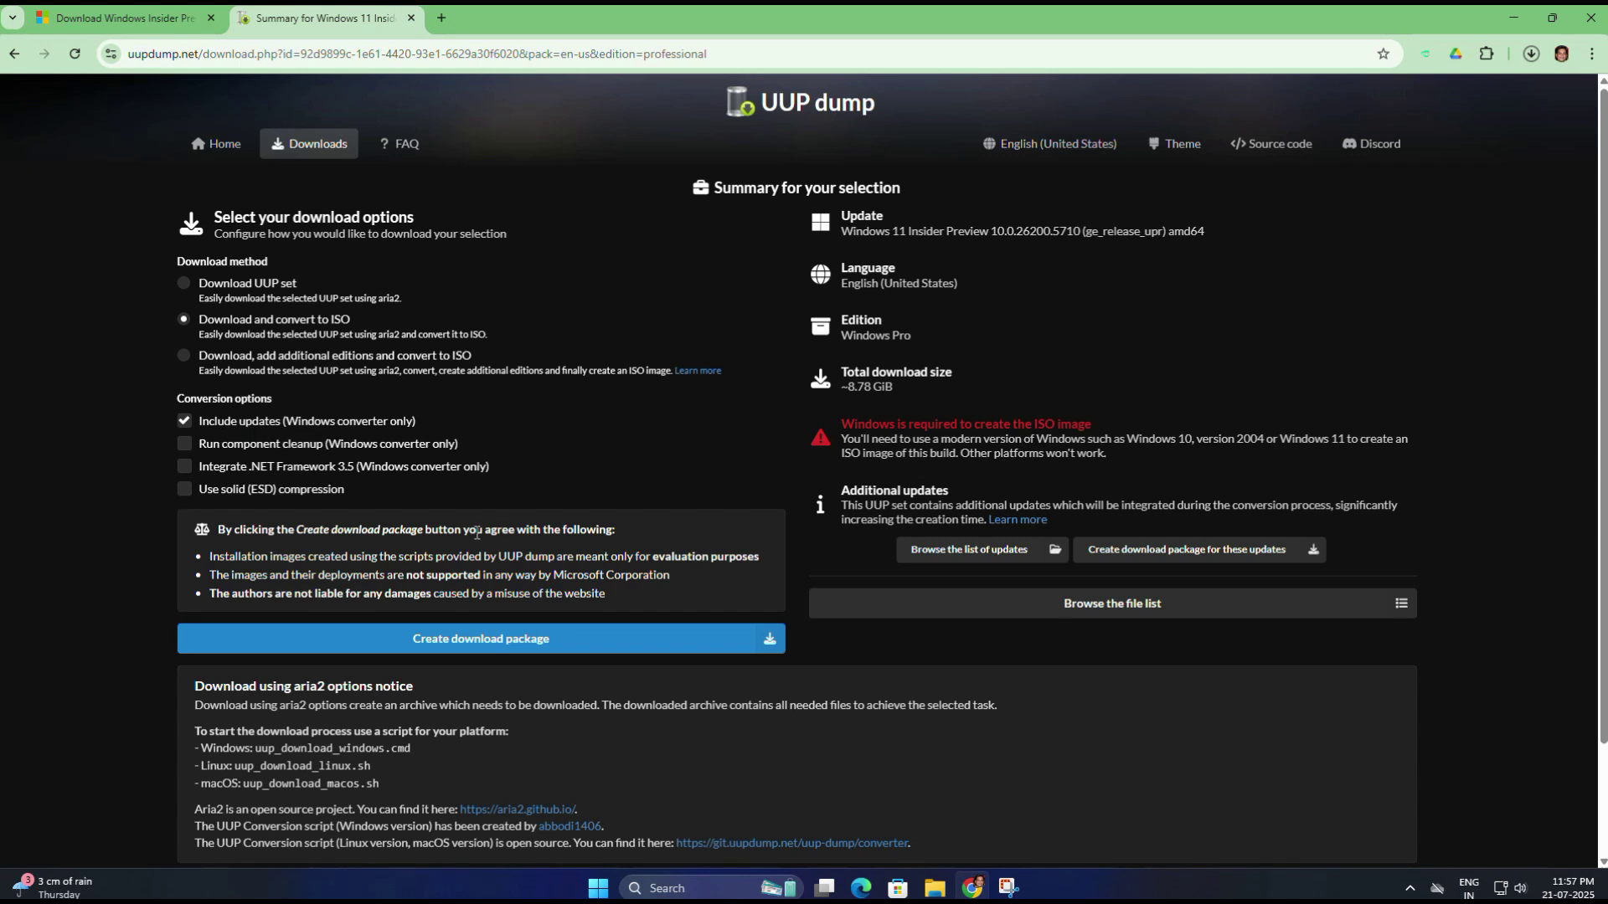
Step: Create the 'Download and convert to ISO' package for build 26200.5710 Pro
{"action": "left_click", "coordinate": [483, 650]}
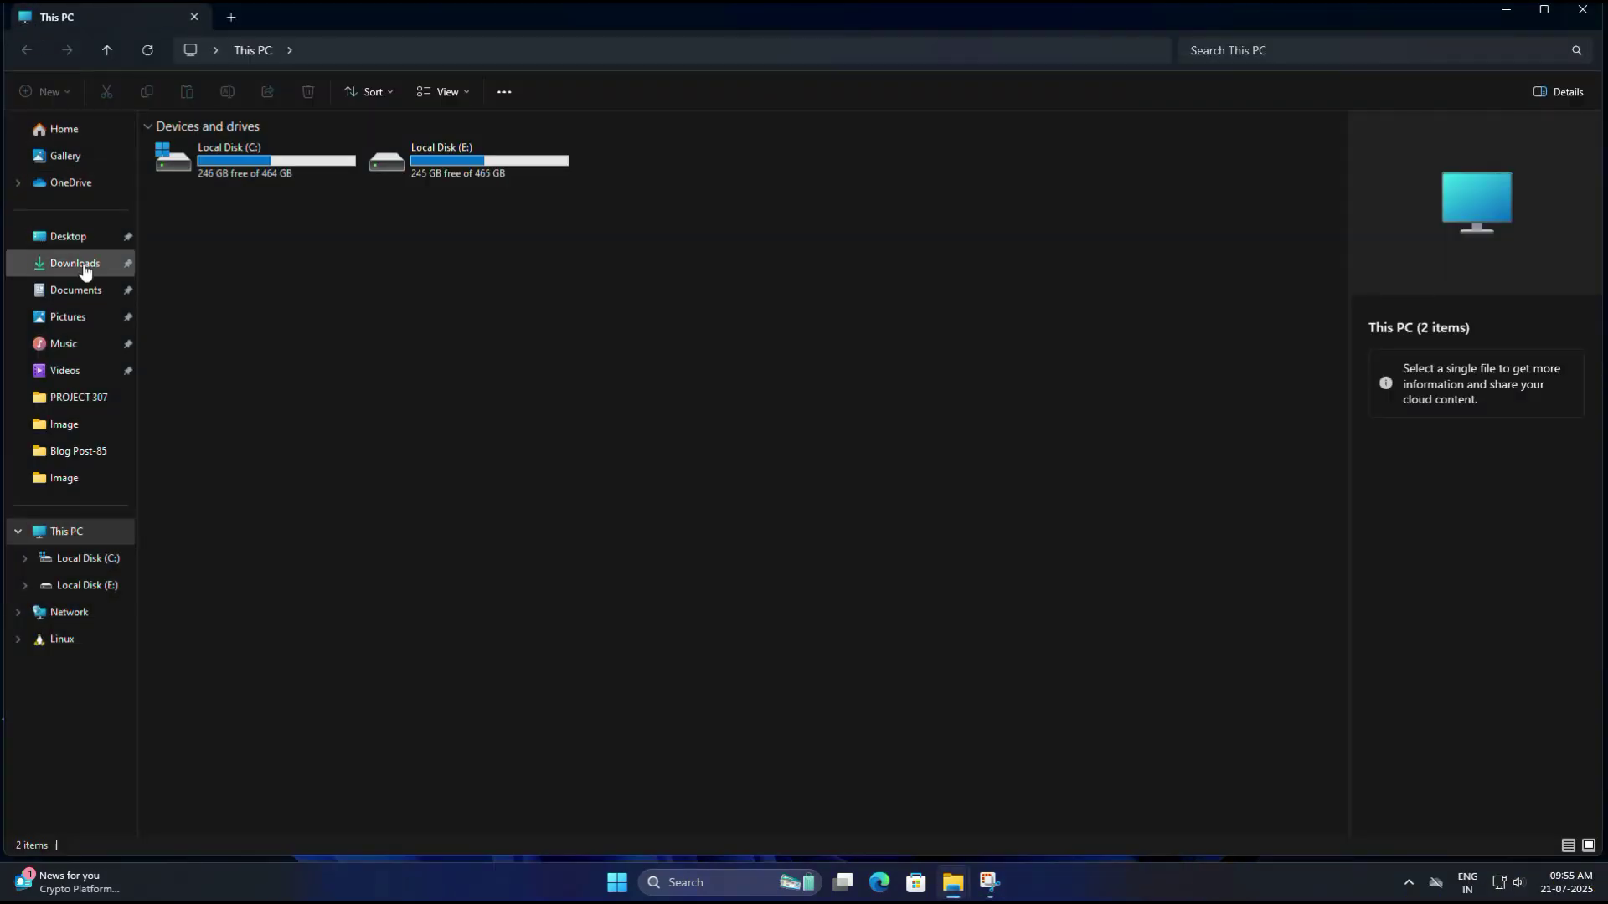
Step: Extract the 26200.5710 convert zip in Downloads into its default folder
{"action": "left_click", "coordinate": [67, 263]}
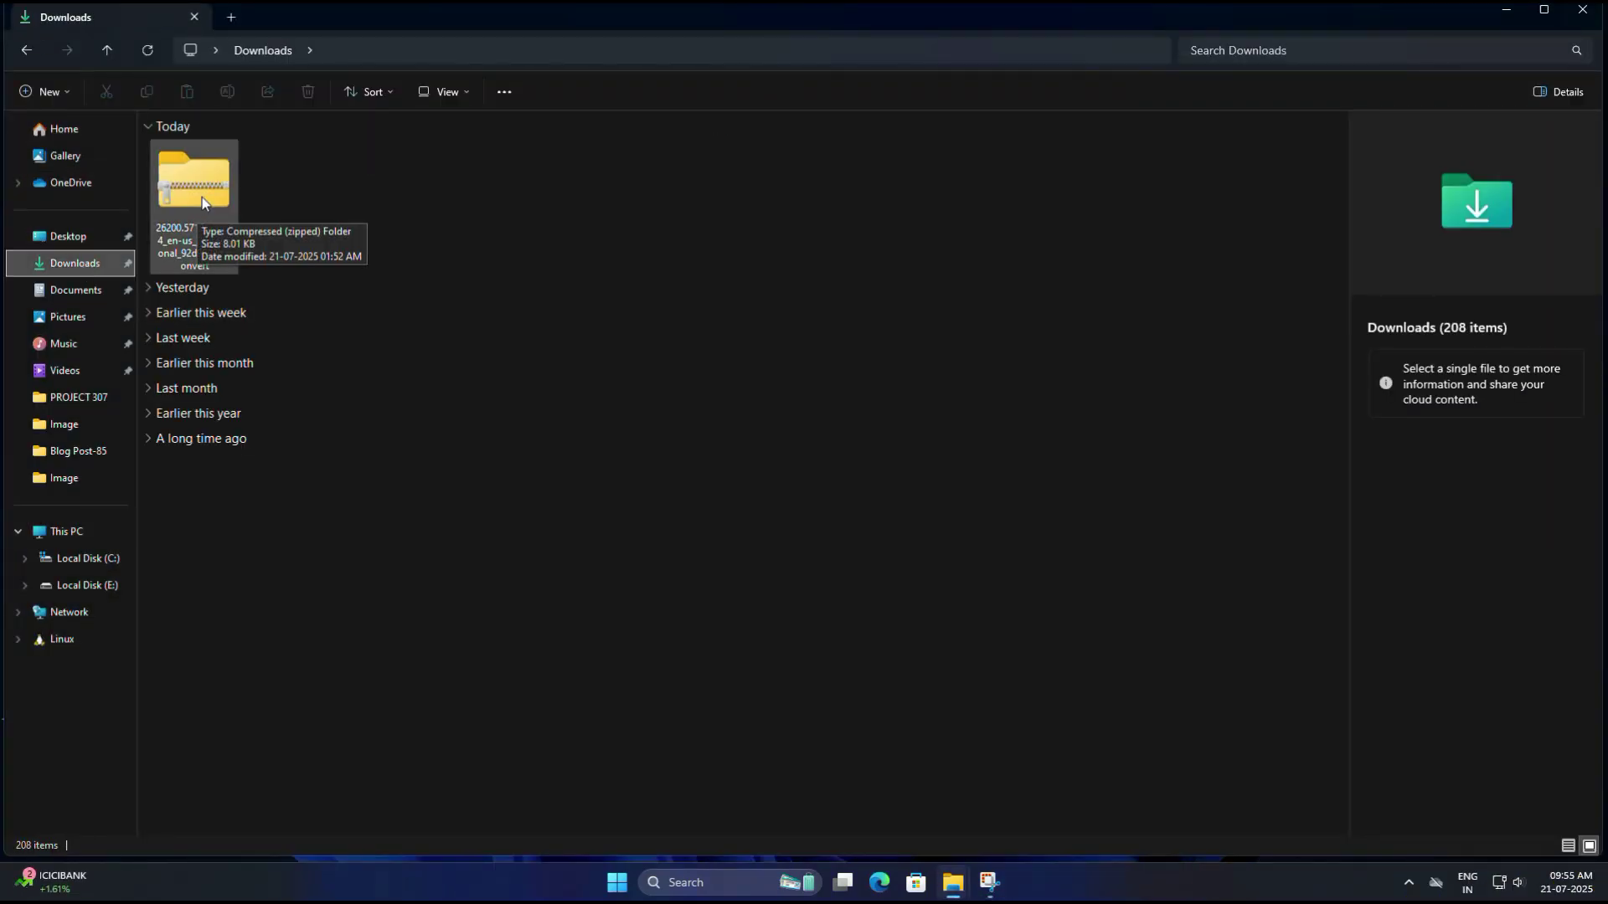
{"action": "left_click", "coordinate": [202, 197]}
{"action": "right_click", "coordinate": [203, 198]}
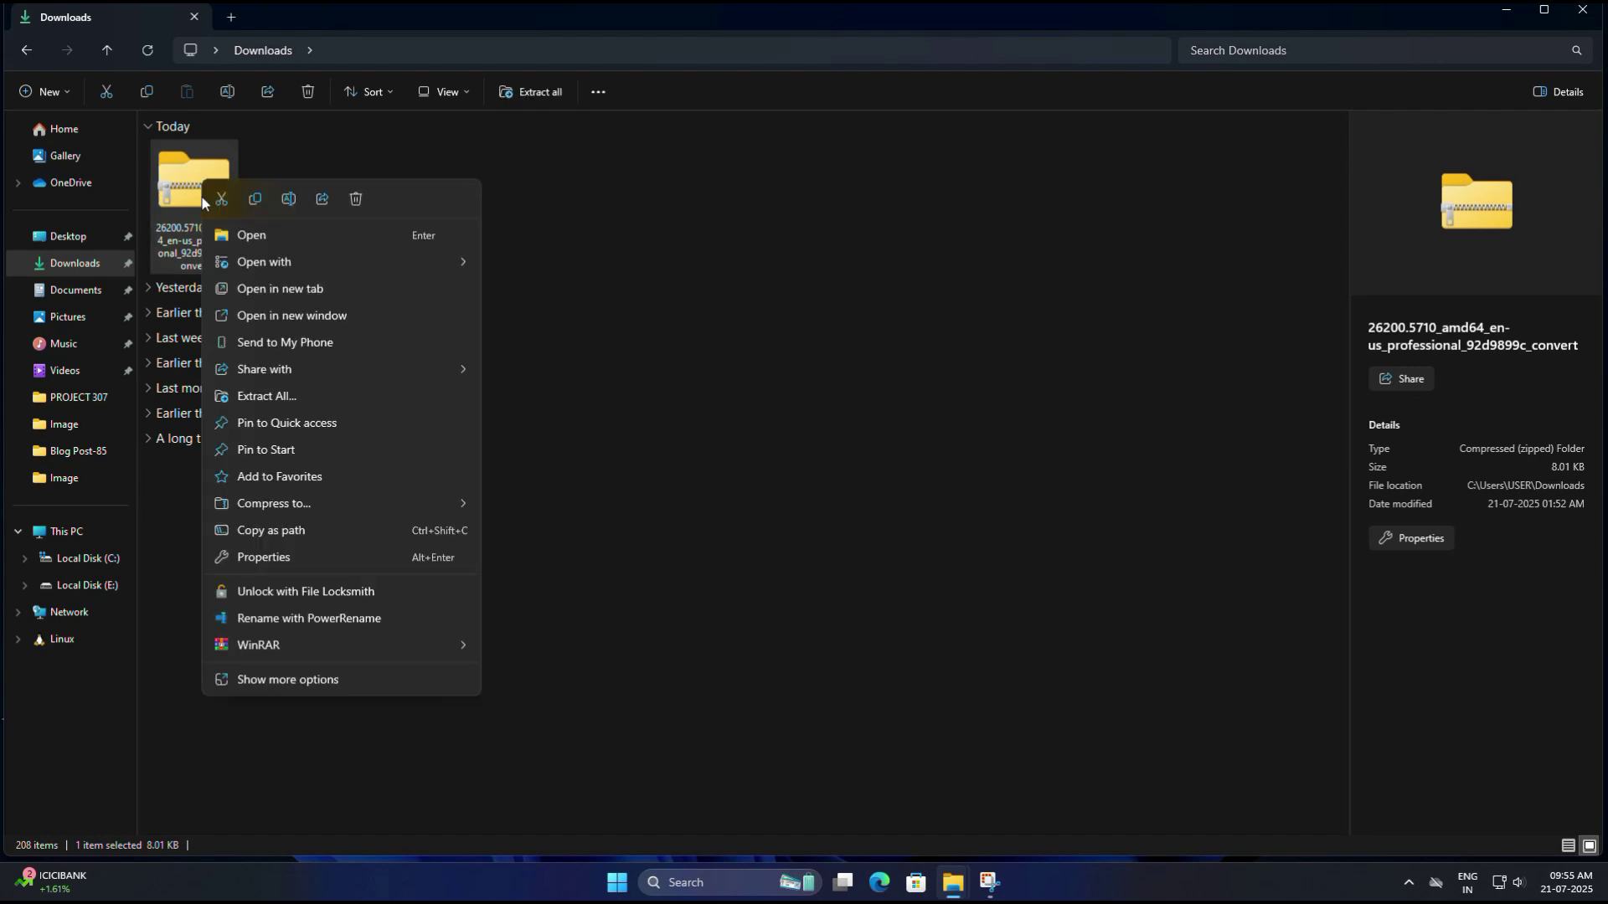
{"action": "left_click", "coordinate": [266, 396]}
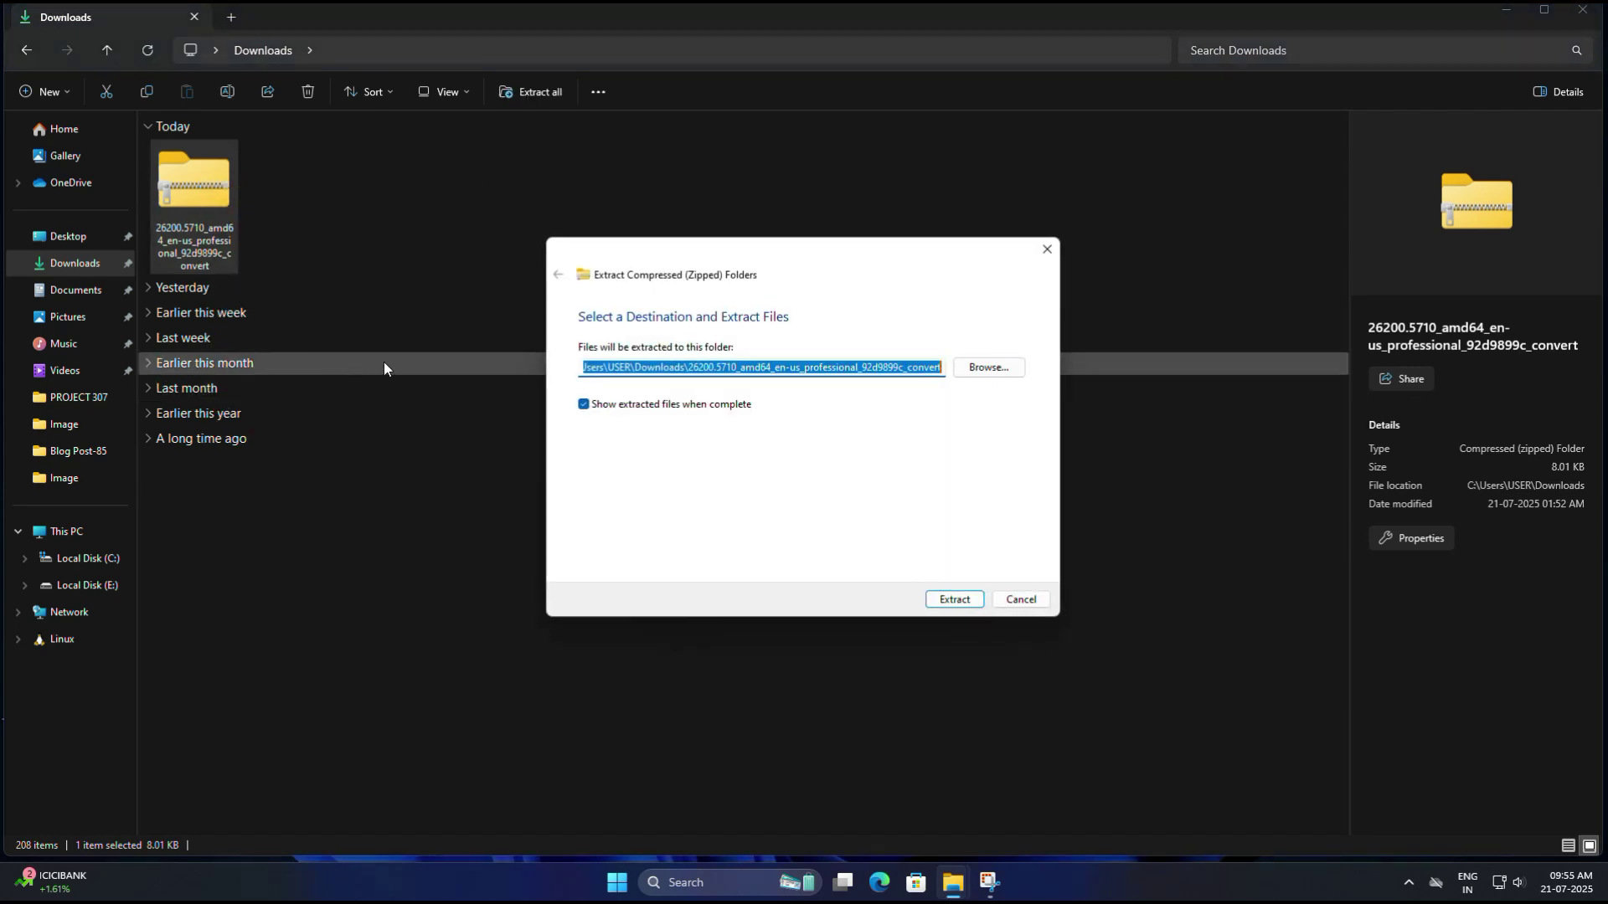
{"action": "left_click", "coordinate": [947, 603]}
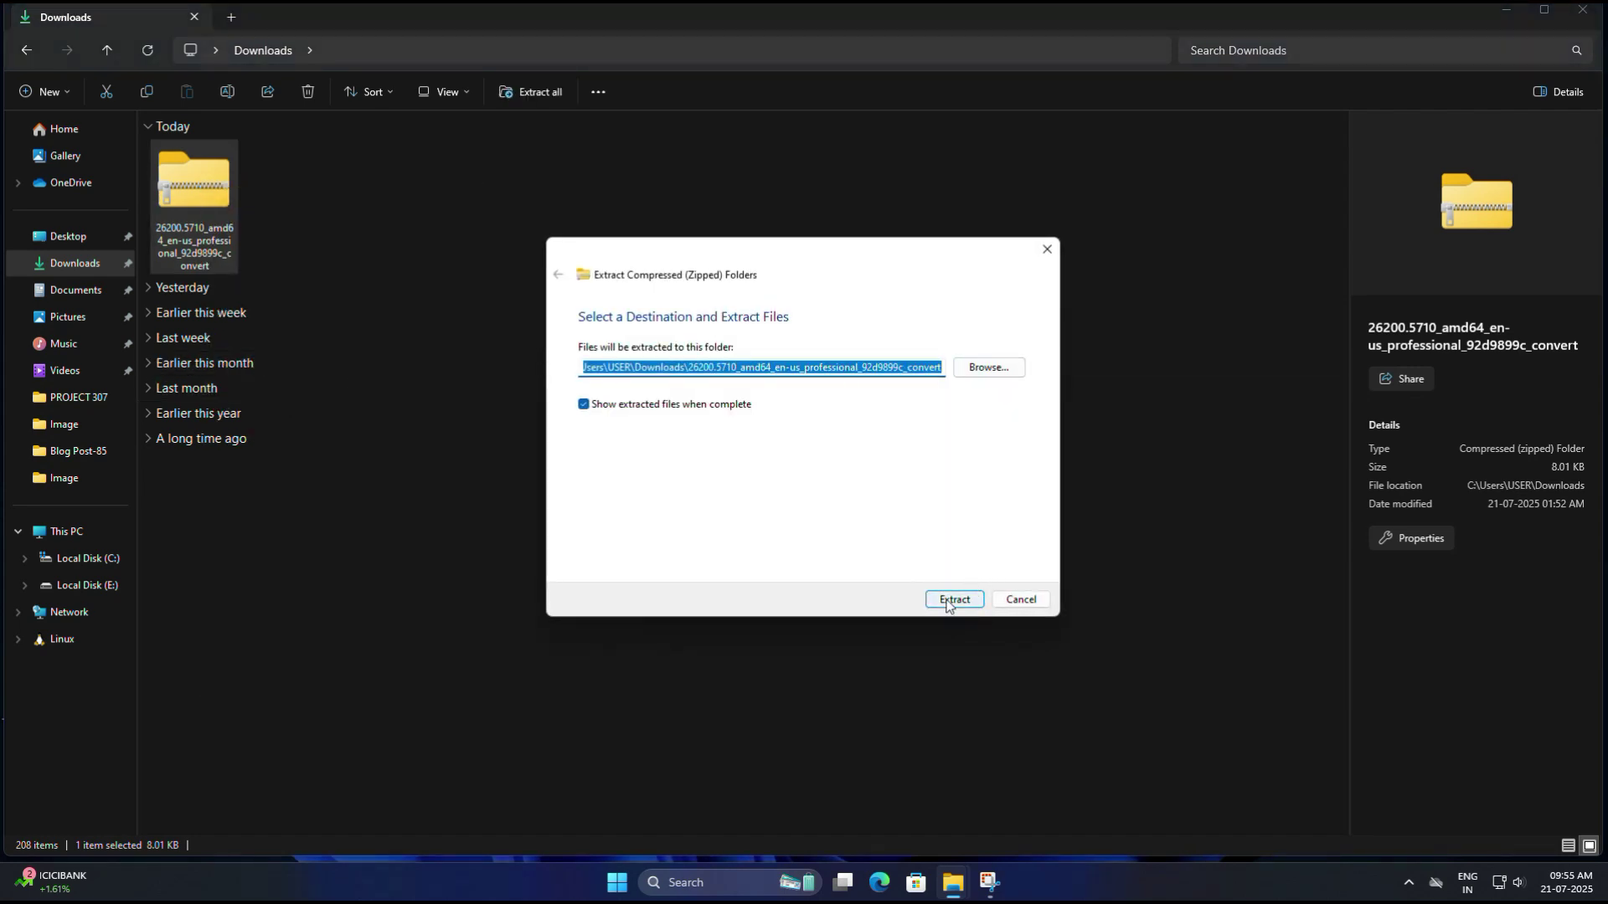
Step: Run uup_download_windows.cmd from the extracted folder as administrator and expand SmartScreen's More info
{"action": "left_click", "coordinate": [1581, 10]}
{"action": "left_click", "coordinate": [303, 210]}
{"action": "double_click", "coordinate": [303, 209]}
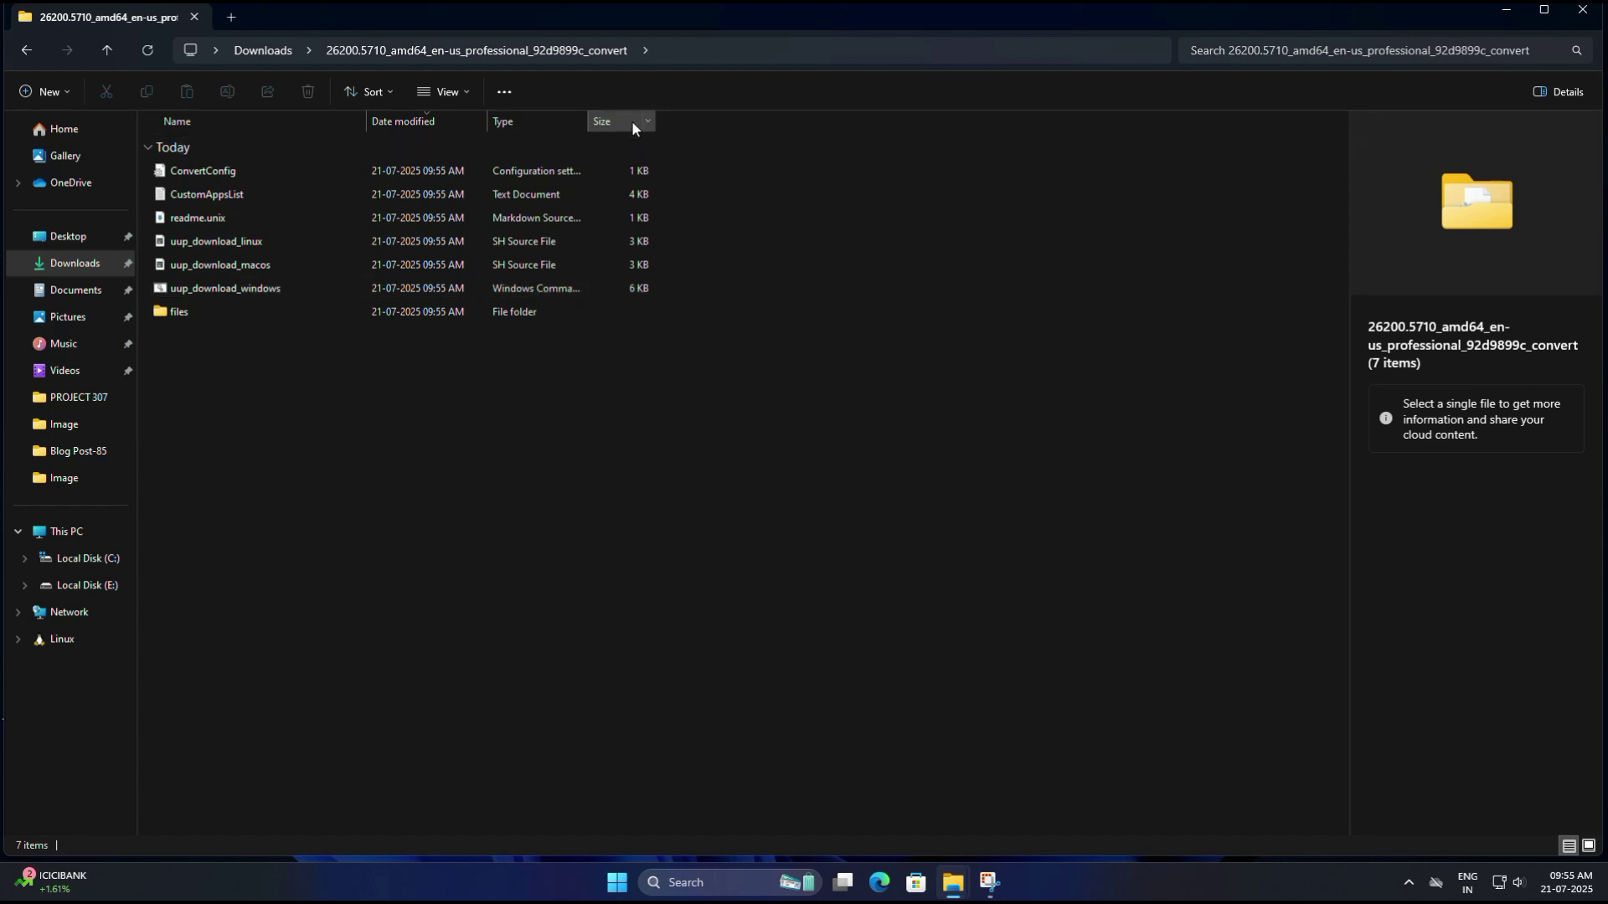
{"action": "left_click_drag", "start_coordinate": [587, 119], "coordinate": [649, 121]}
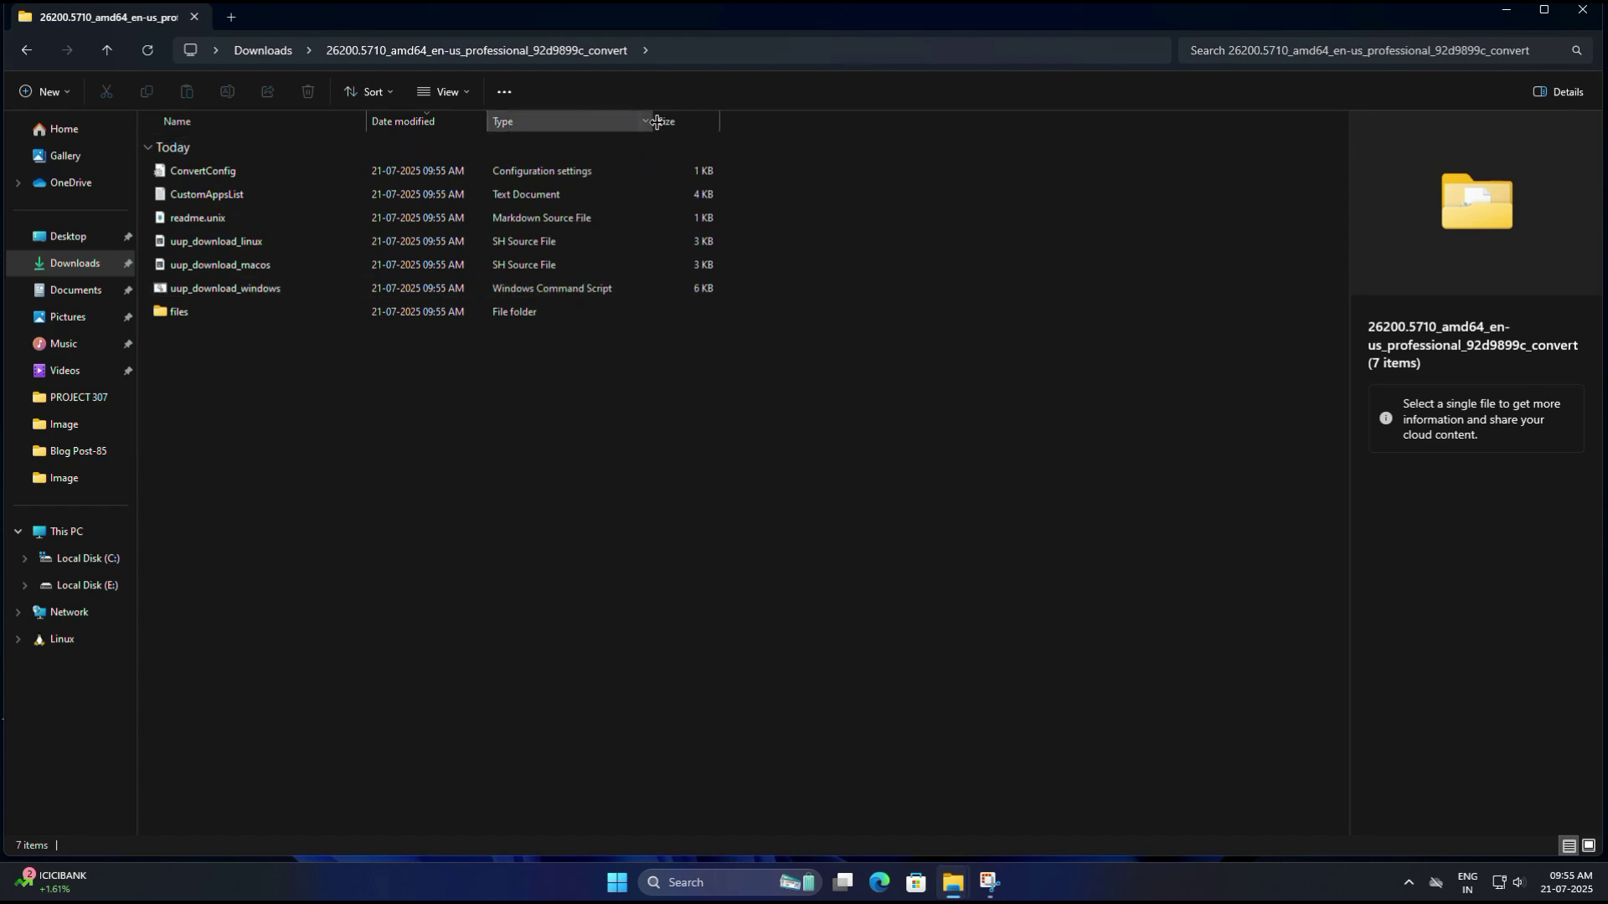
{"action": "right_click", "coordinate": [274, 288]}
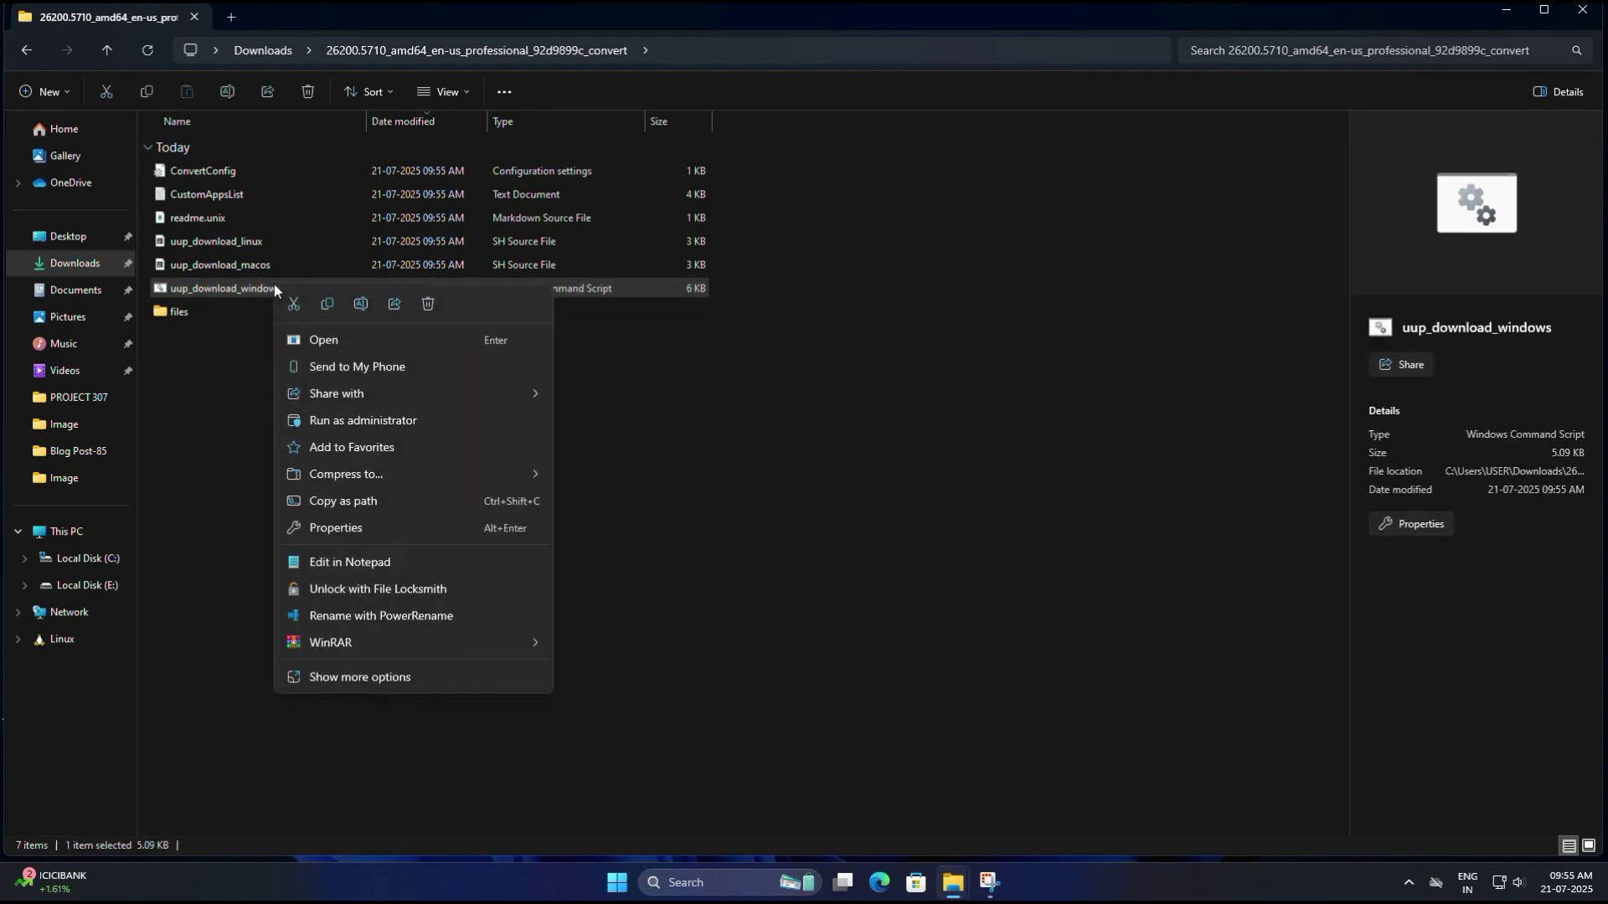
{"action": "left_click", "coordinate": [373, 420]}
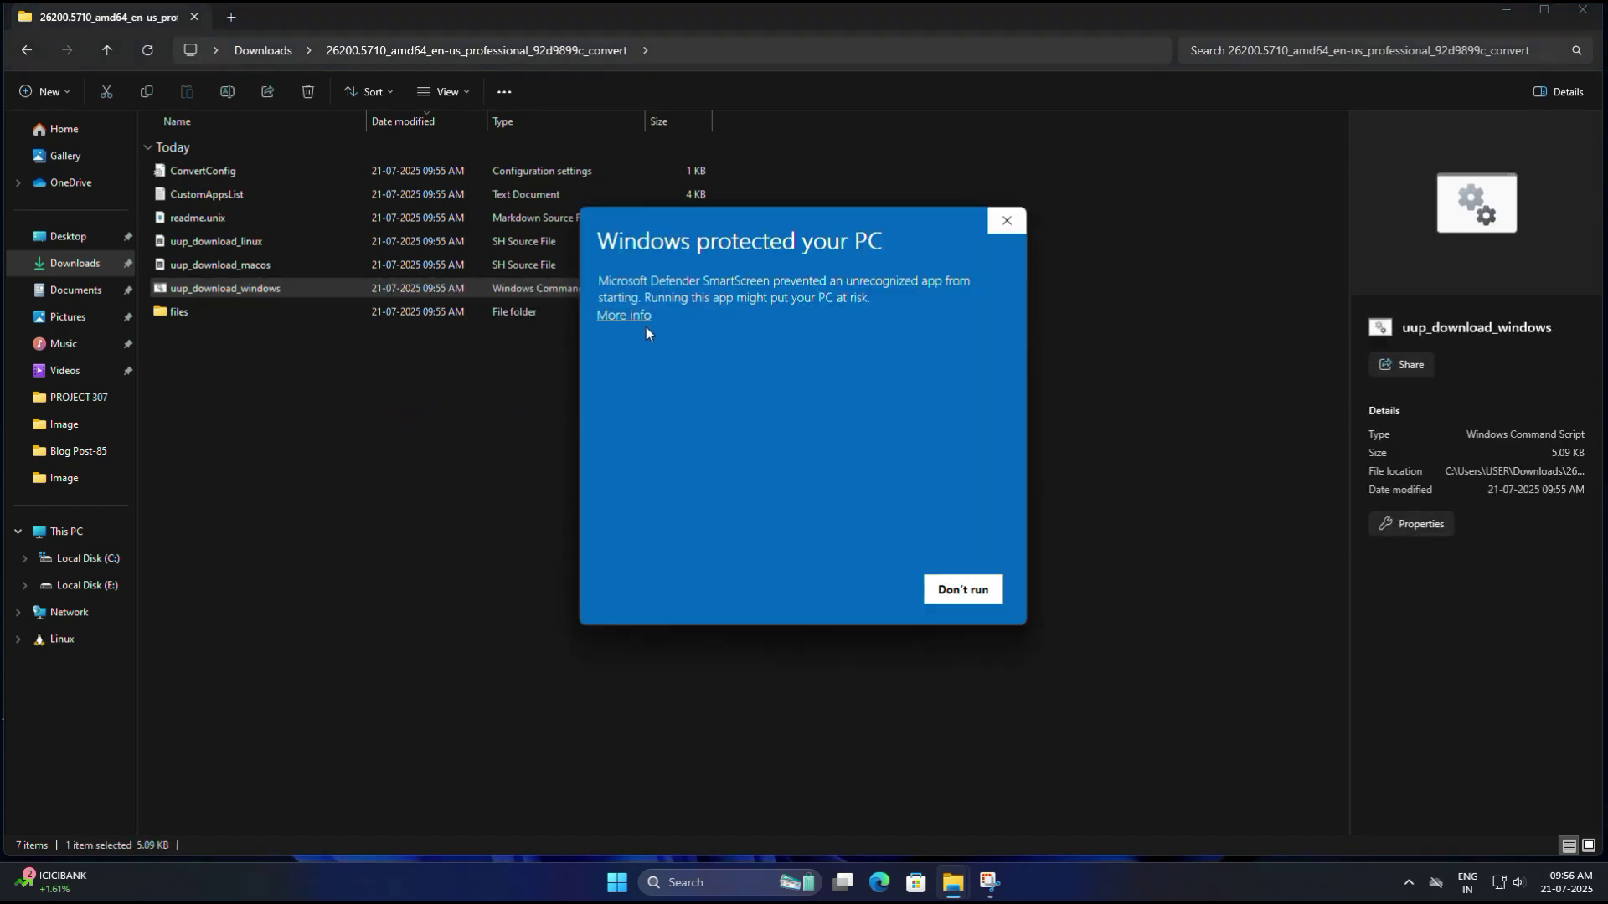
{"action": "left_click", "coordinate": [626, 317]}
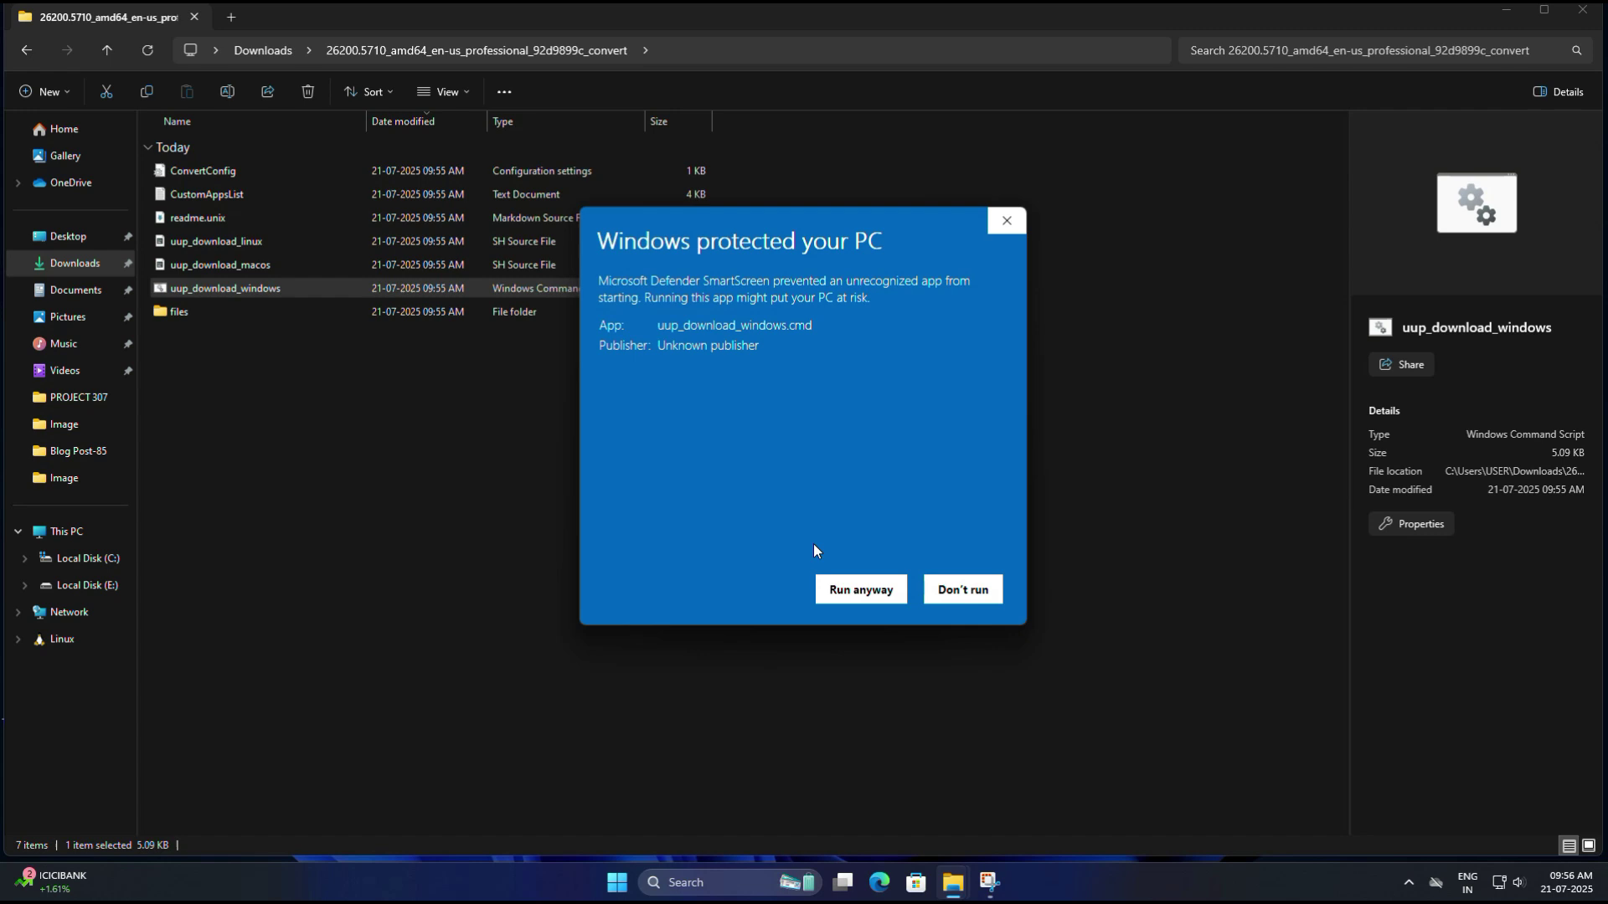
Step: Allow the blocked conversion script and its aria2 helper to run, then let it build the 26200.5710 Pro ISO
{"action": "left_click", "coordinate": [859, 590]}
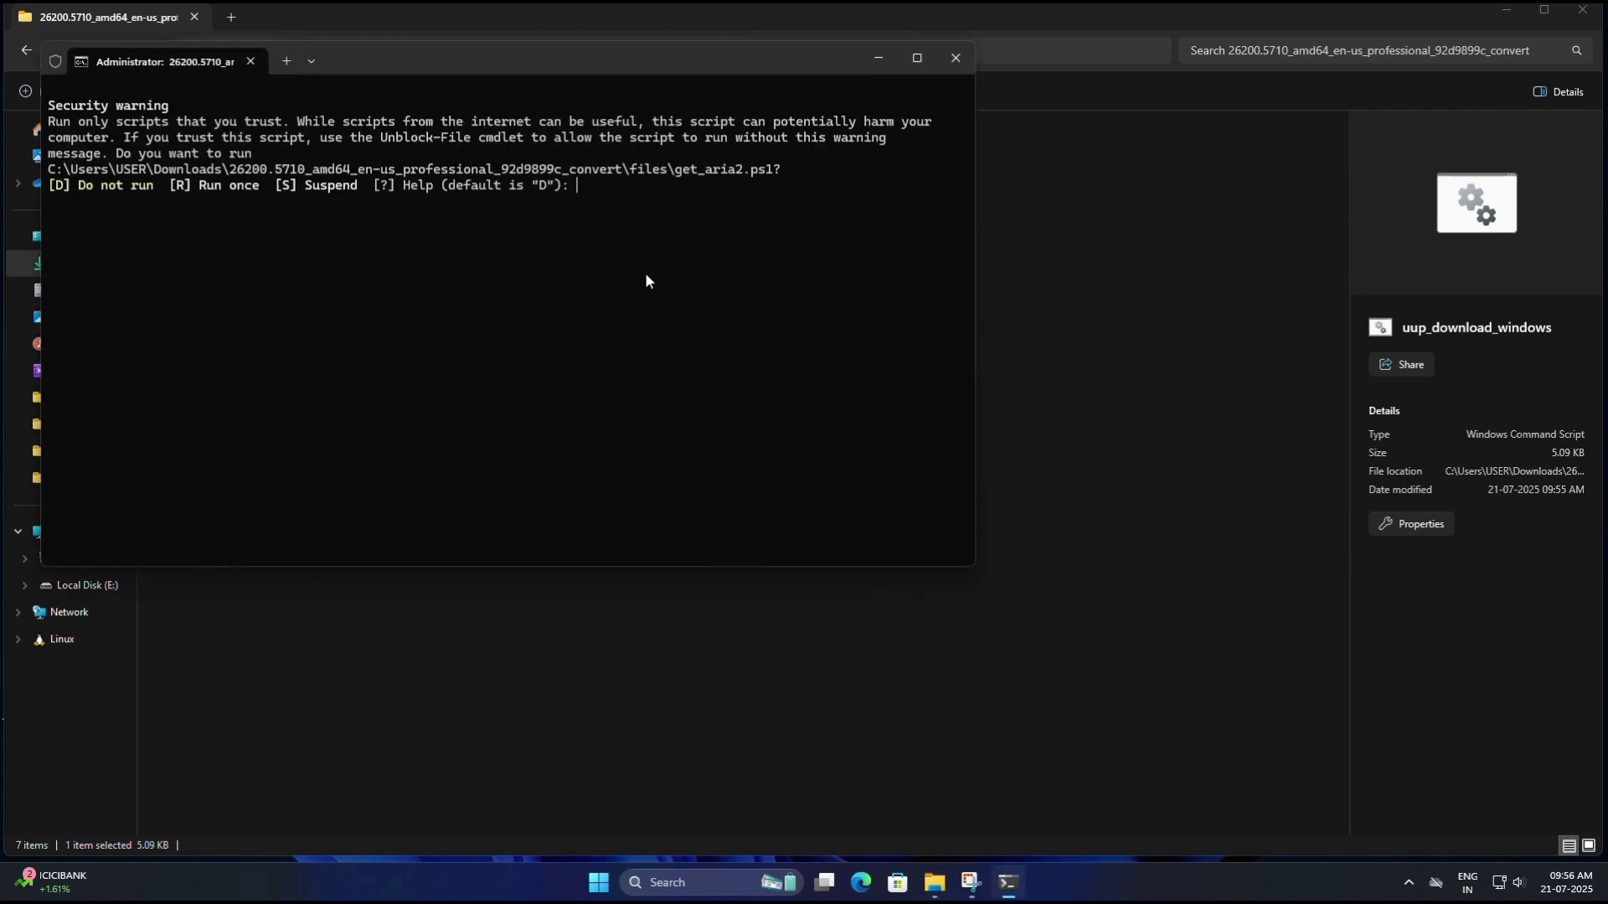
{"action": "left_click_drag", "start_coordinate": [598, 65], "coordinate": [724, 160]}
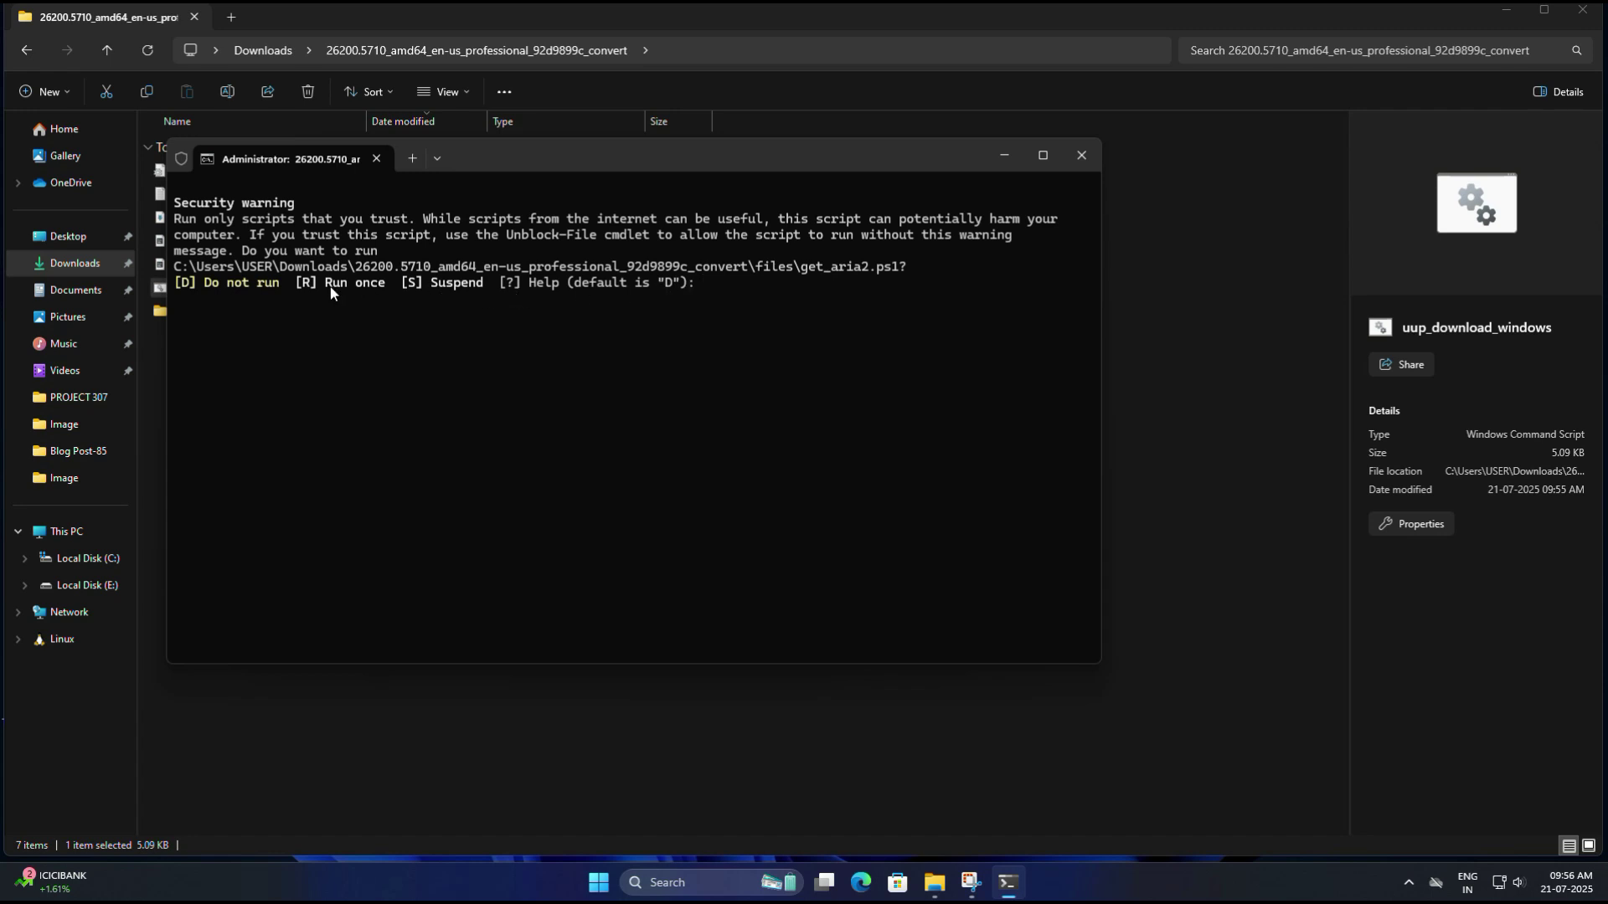
{"action": "type", "text": "r"}
{"action": "key", "text": "Return"}
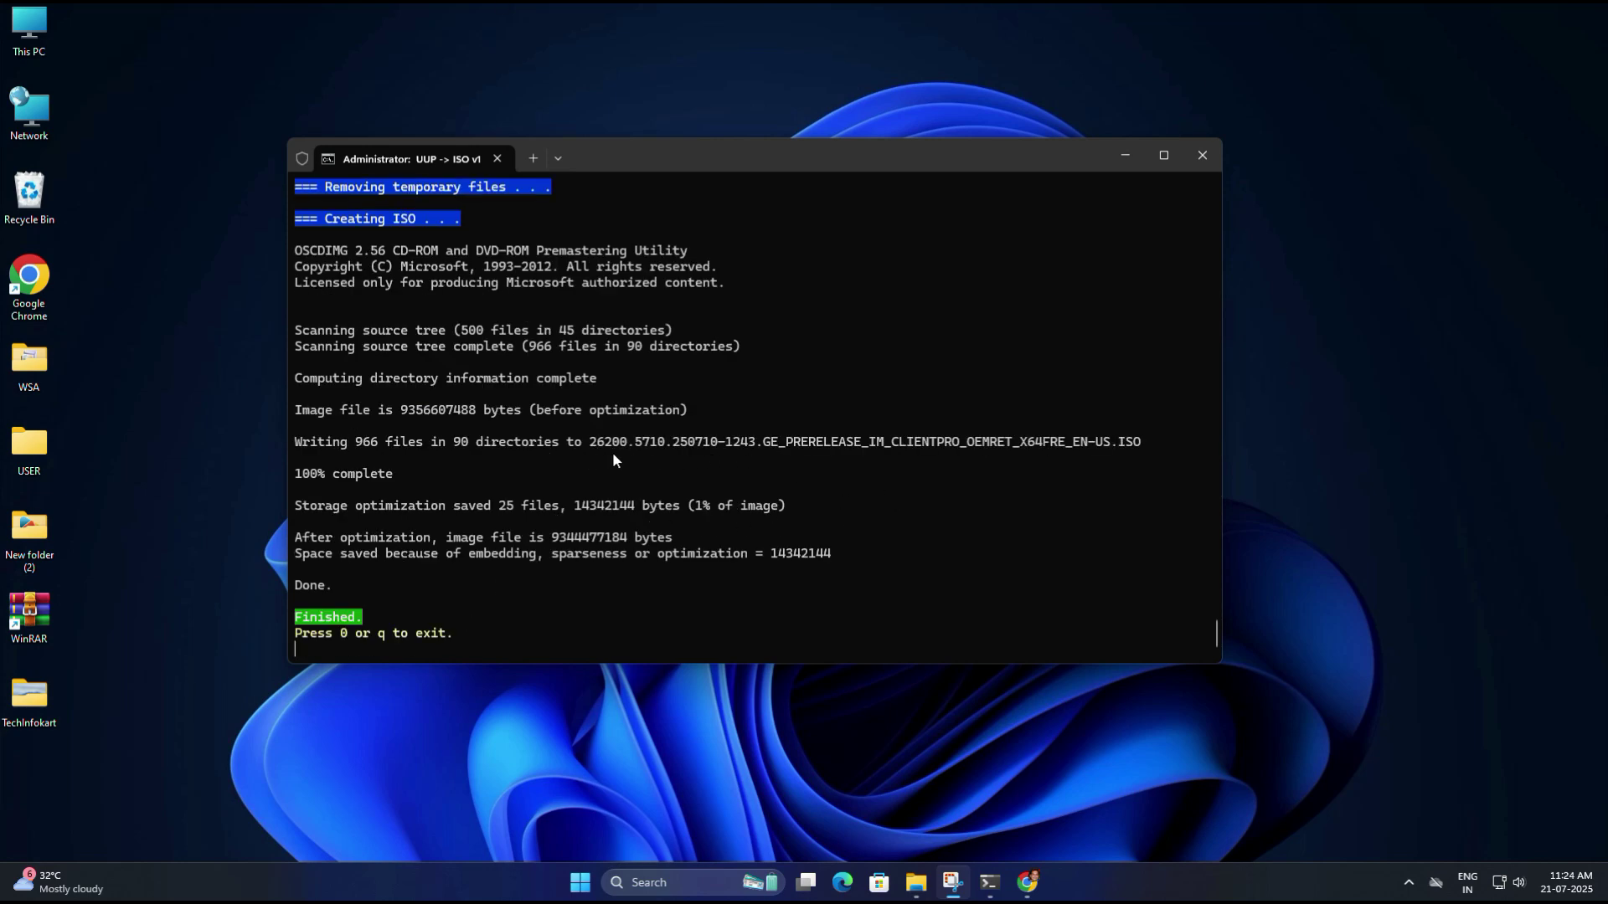
Step: Exit the finished conversion script and return to the convert folder in File Explorer
{"action": "left_click_drag", "start_coordinate": [593, 445], "coordinate": [1135, 427]}
{"action": "key", "text": "q"}
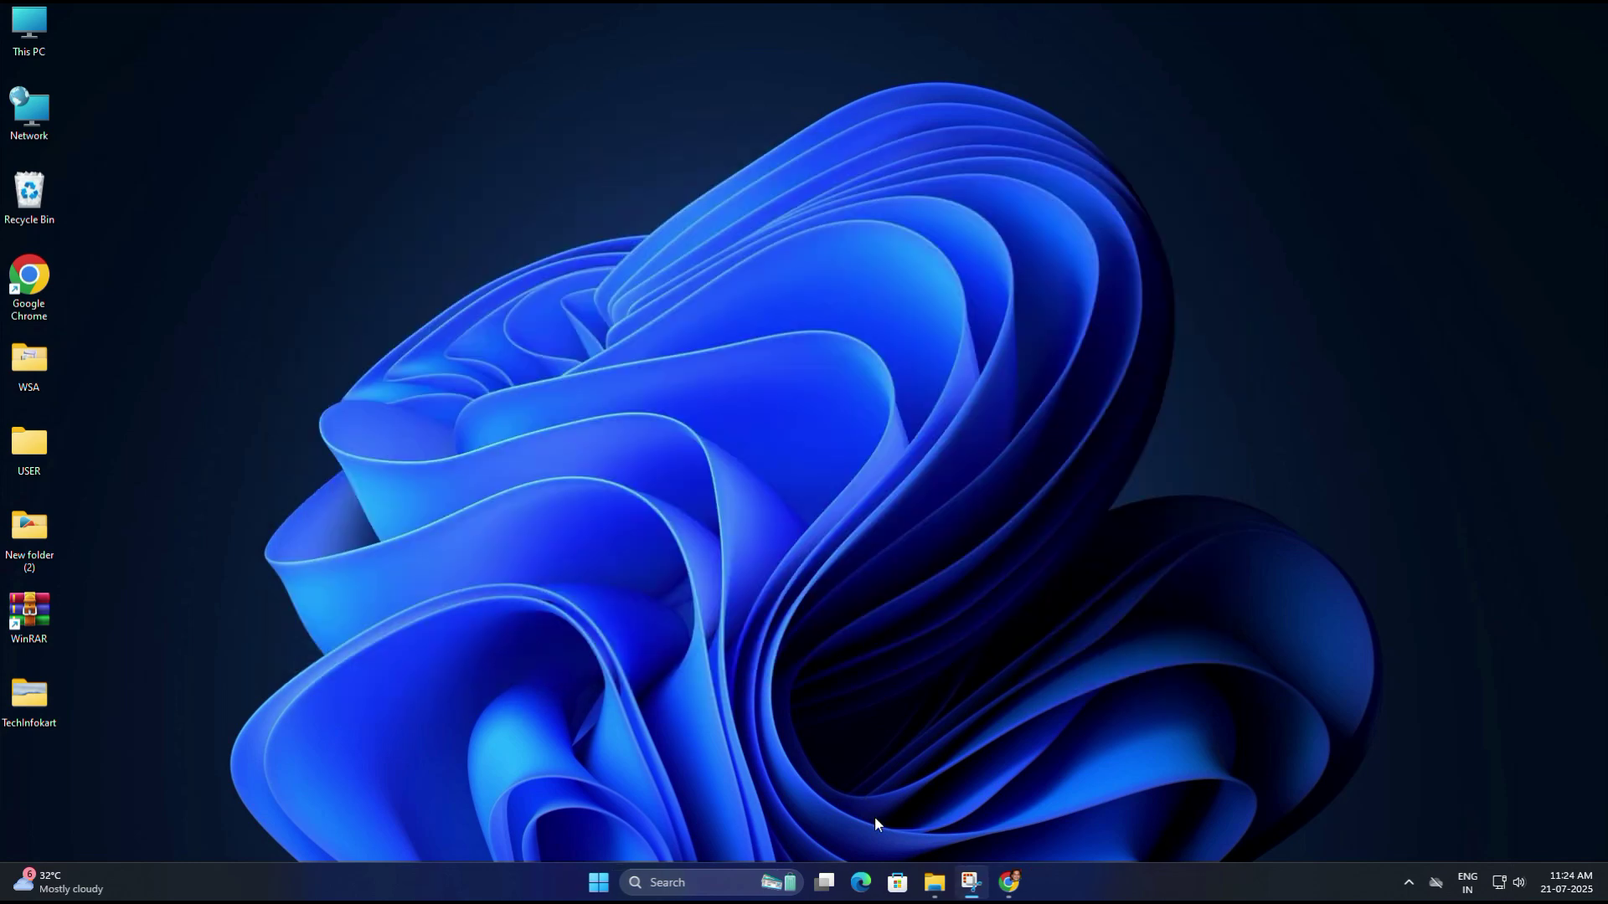
{"action": "mouse_move", "coordinate": [934, 880]}
{"action": "left_click", "coordinate": [942, 833]}
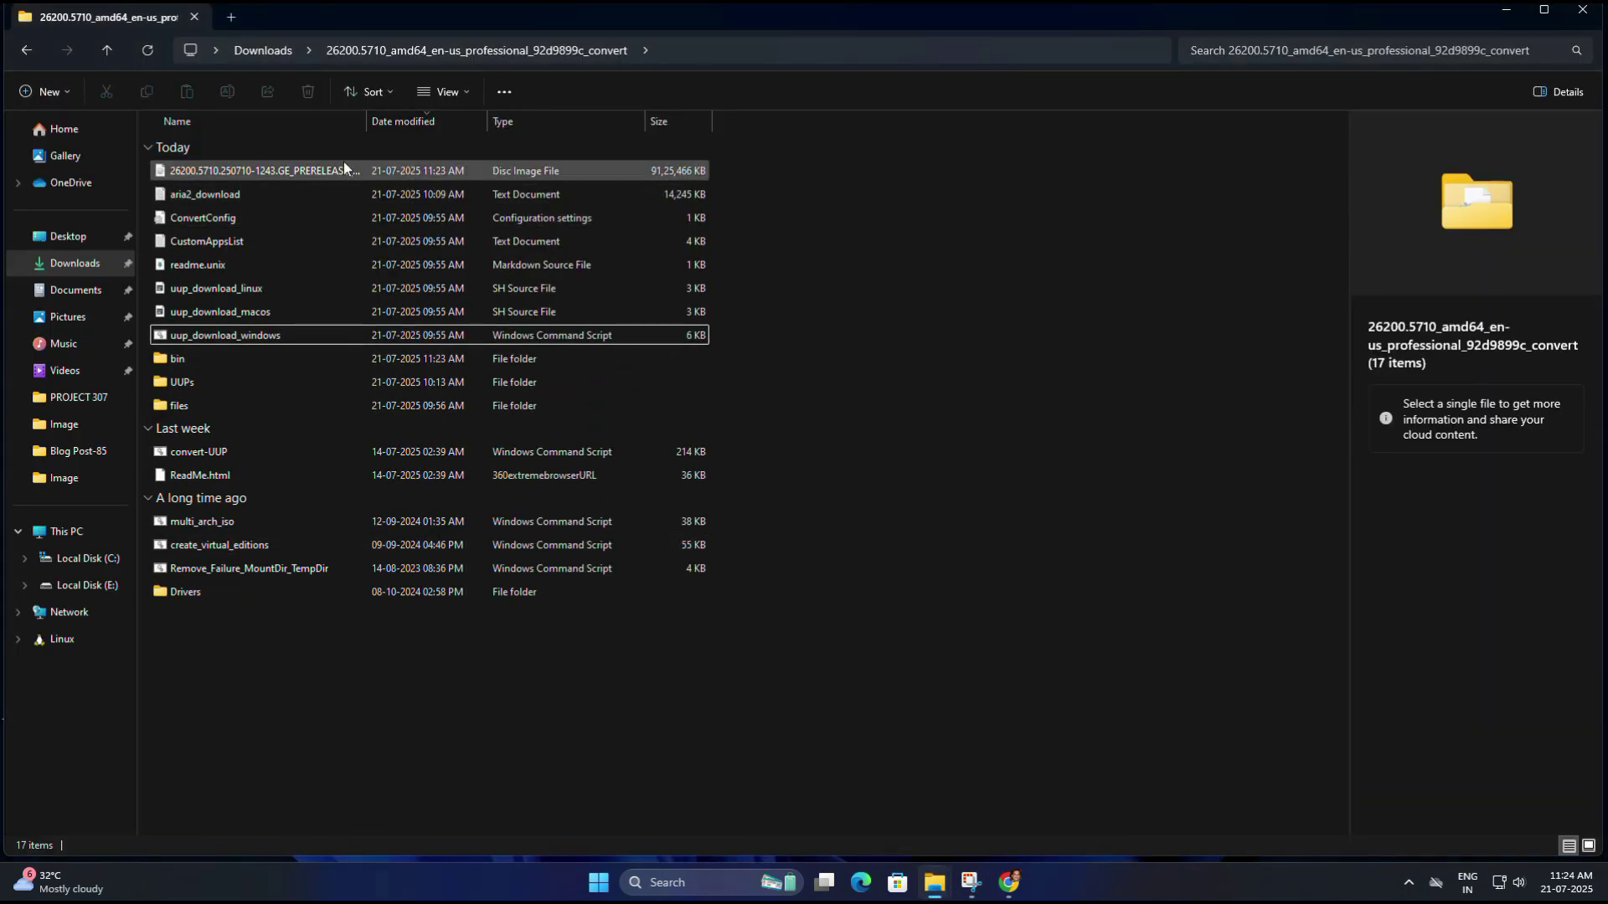
Step: Widen the Name column and confirm in Properties that the 26200.5710 Pro ISO is 8.70 GB
{"action": "left_click_drag", "start_coordinate": [368, 120], "coordinate": [578, 122]}
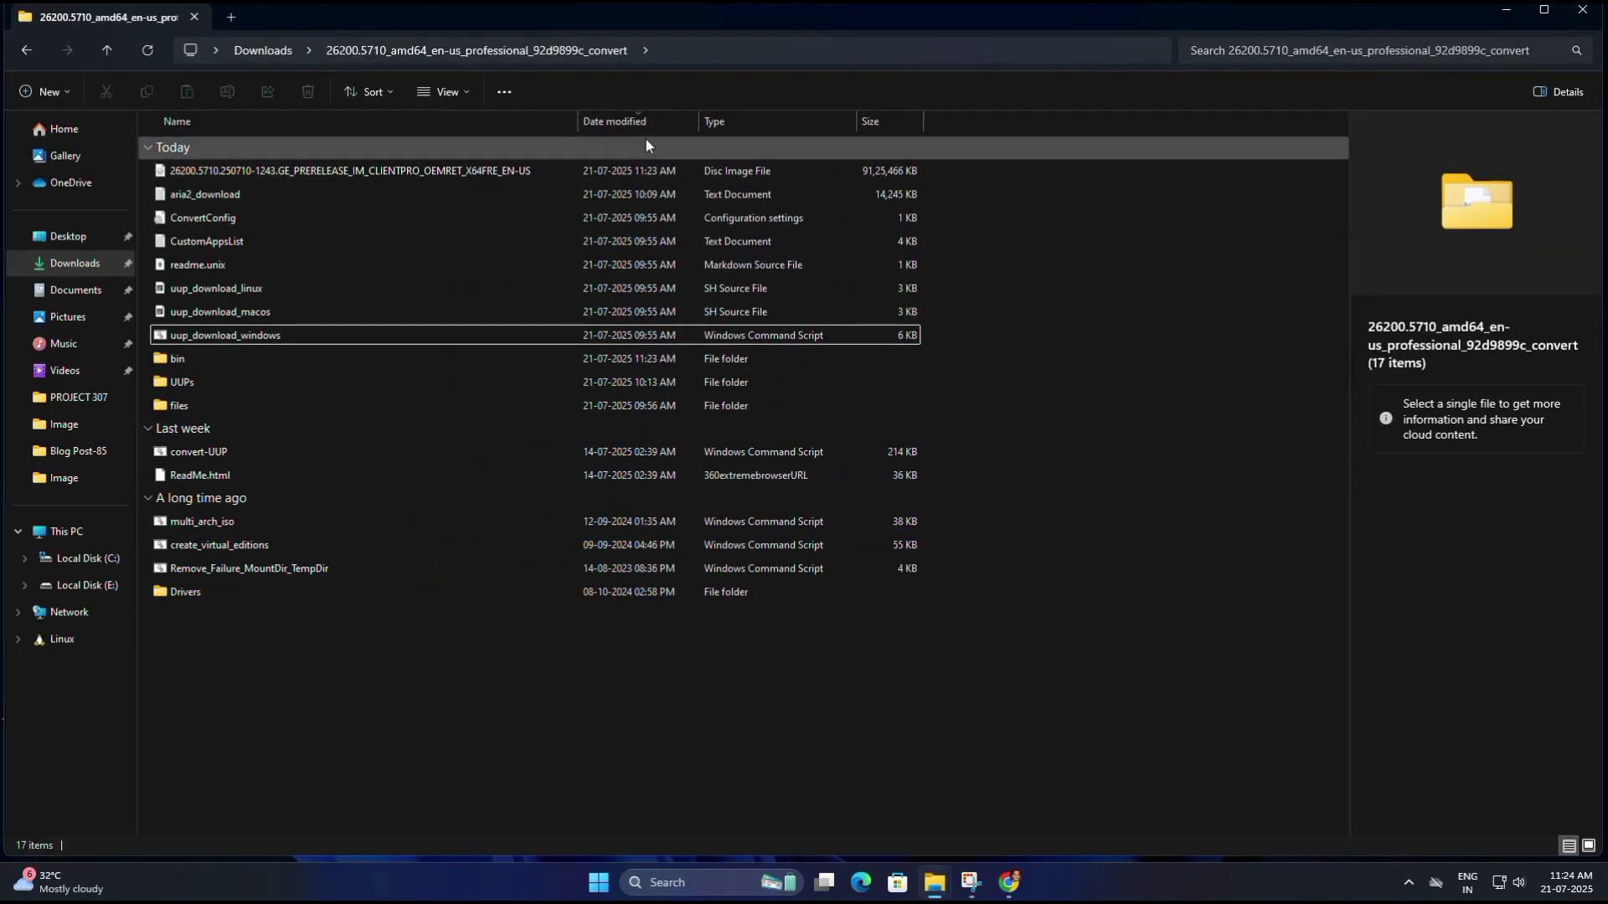
{"action": "right_click", "coordinate": [485, 171]}
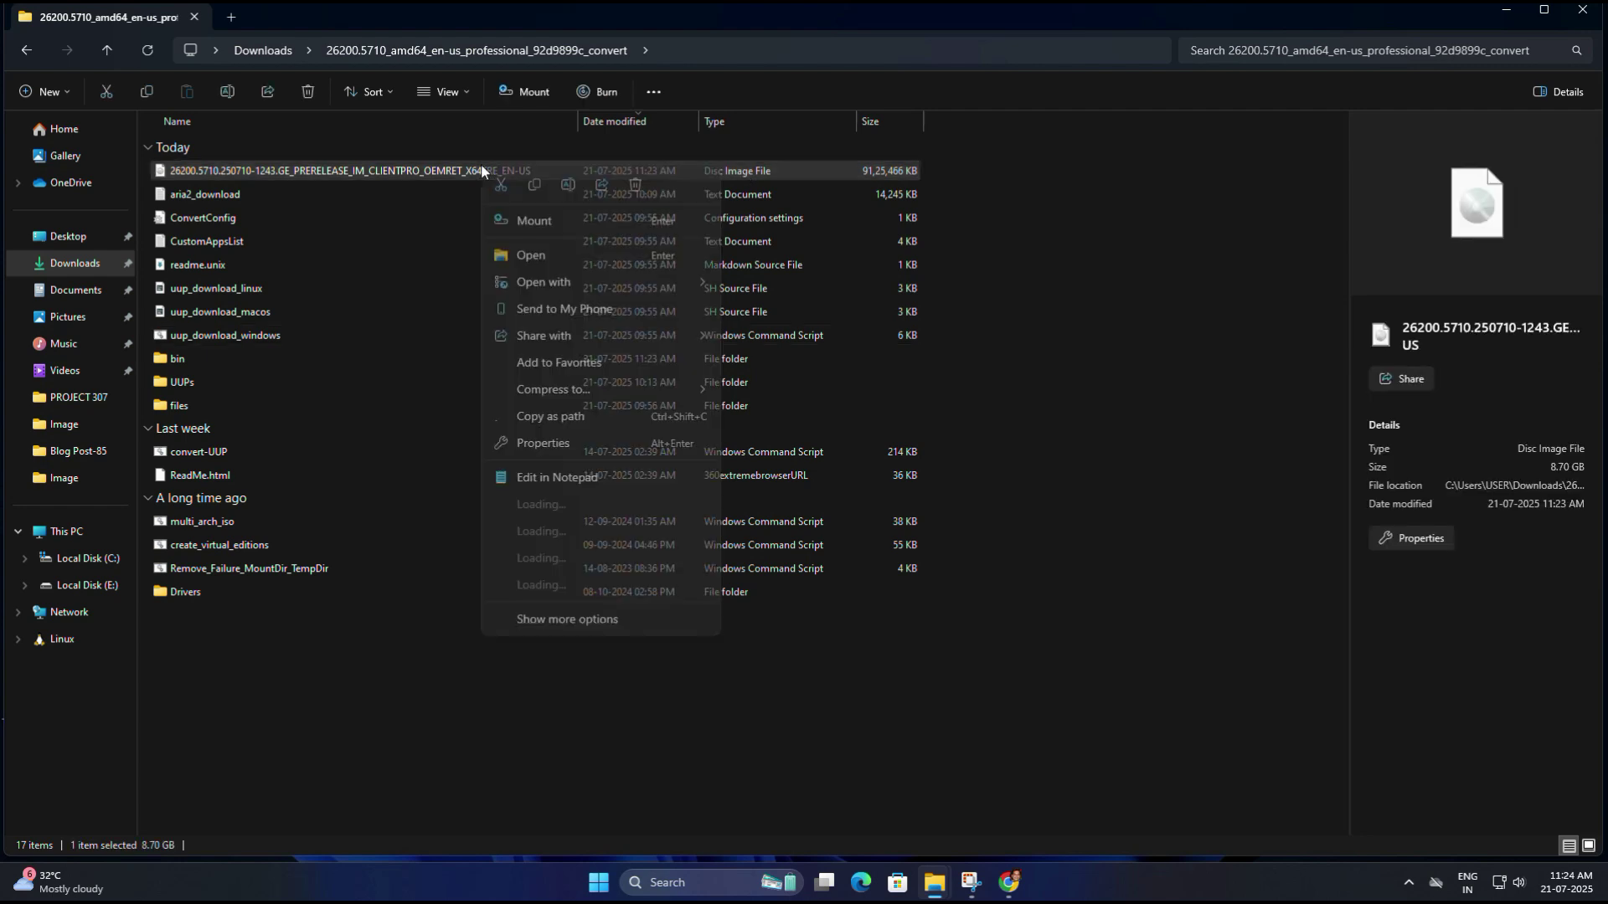
{"action": "left_click", "coordinate": [534, 445]}
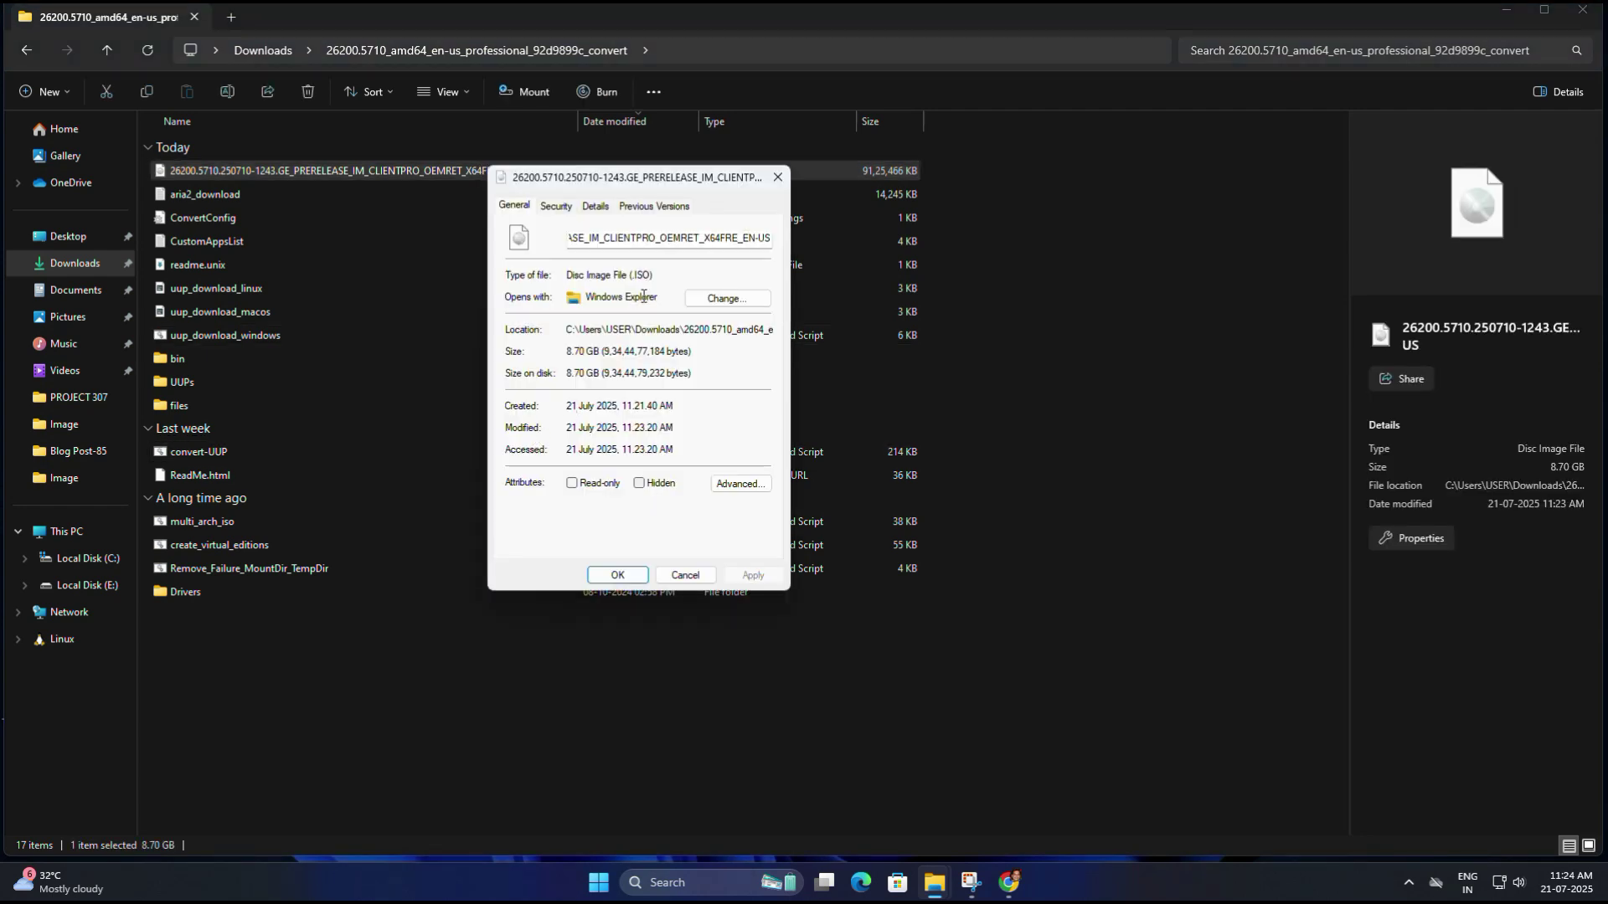
{"action": "left_click", "coordinate": [630, 575]}
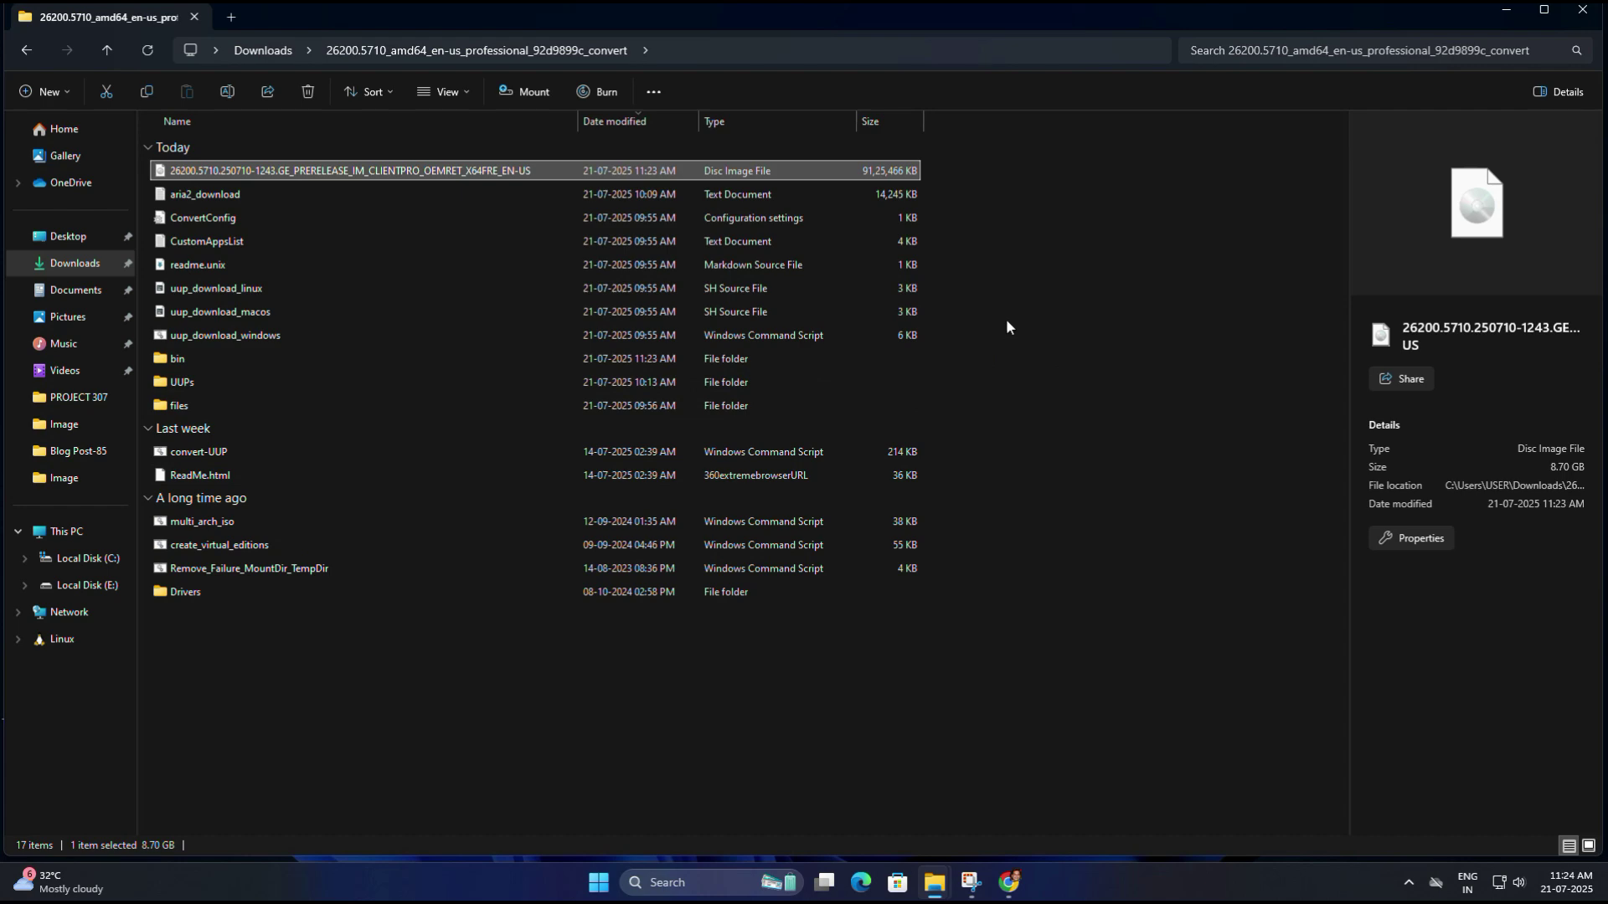